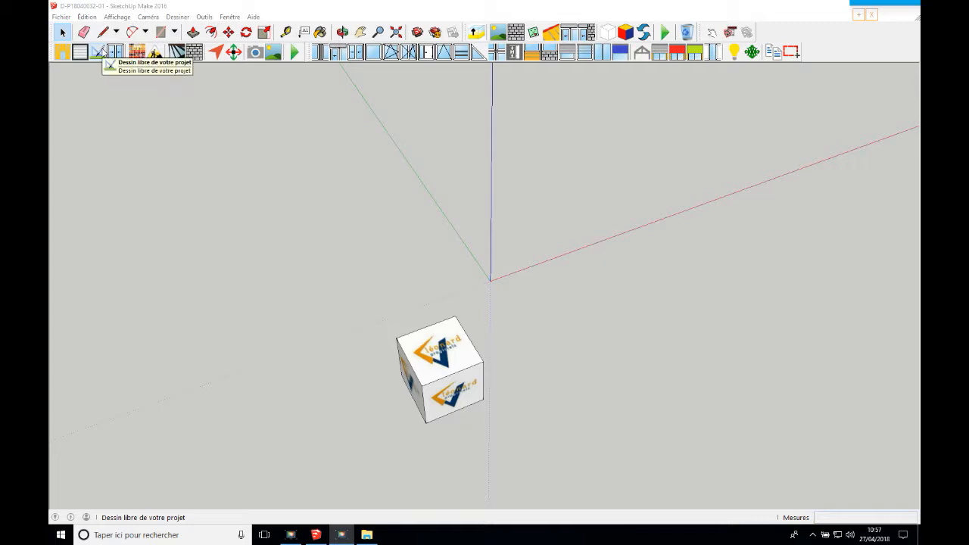
# Start a free project drawing and draw a 520 cm line down along the green axis, continuing 490 cm along the red axis
pyautogui.click(101, 53)
pyautogui.click(464, 277)
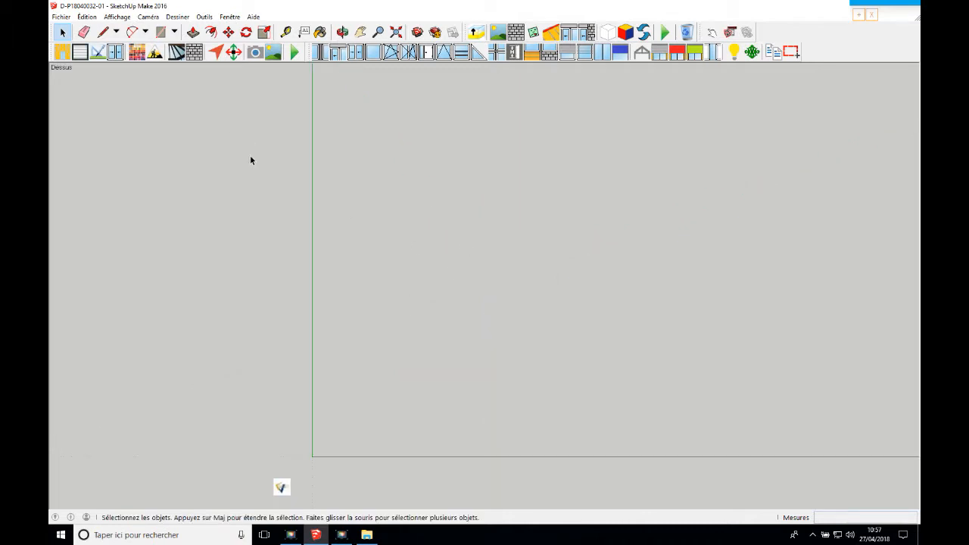
pyautogui.click(103, 32)
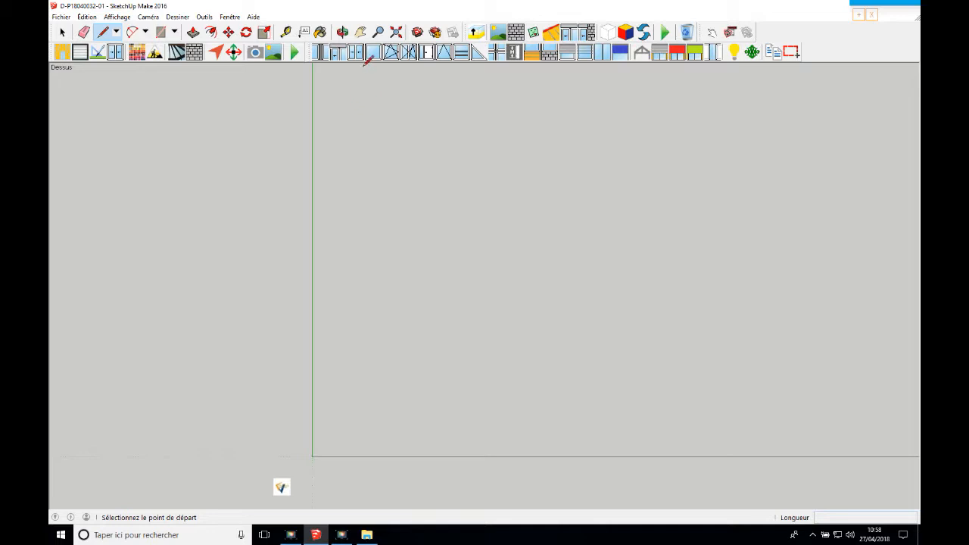
pyautogui.click(330, 89)
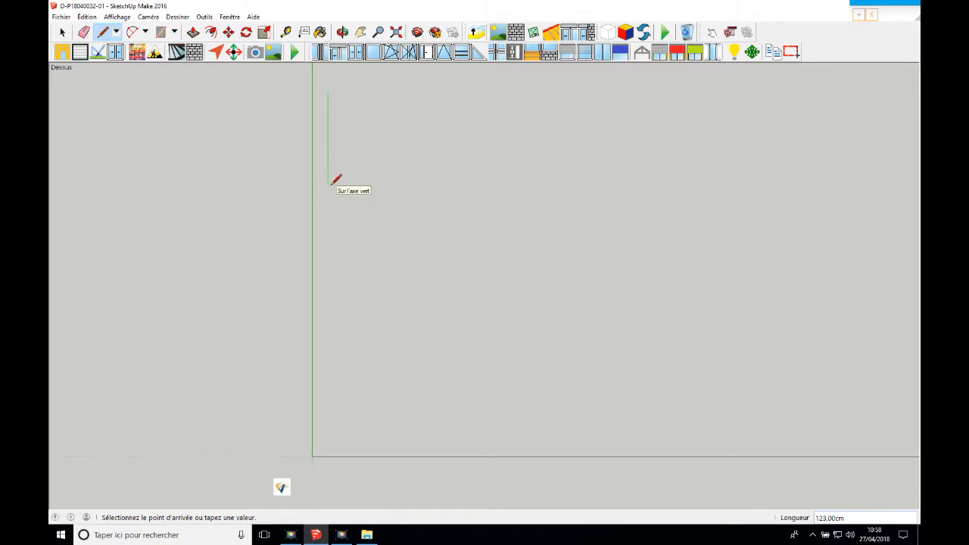
pyautogui.write('520')
pyautogui.press('Return')
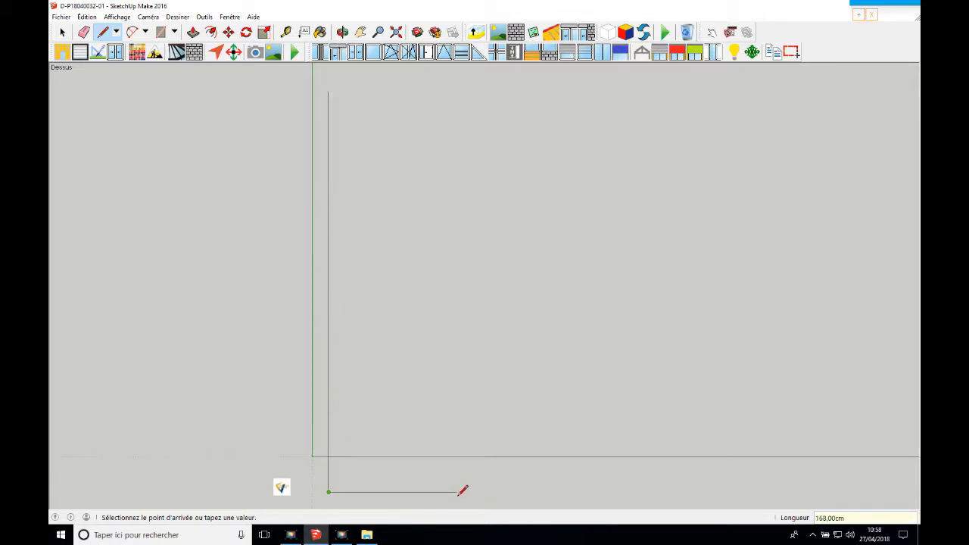
pyautogui.write('490')
pyautogui.press('Return')
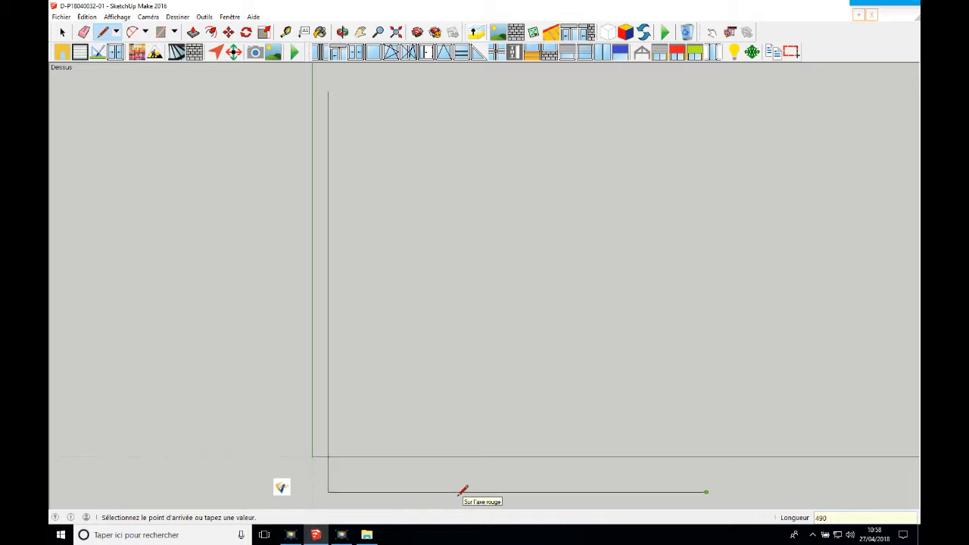
pyautogui.press('Escape')
# Continue the outline from the 490 cm line's open end with a 320 cm edge upward and a 400 cm edge along the red axis
pyautogui.click(706, 491)
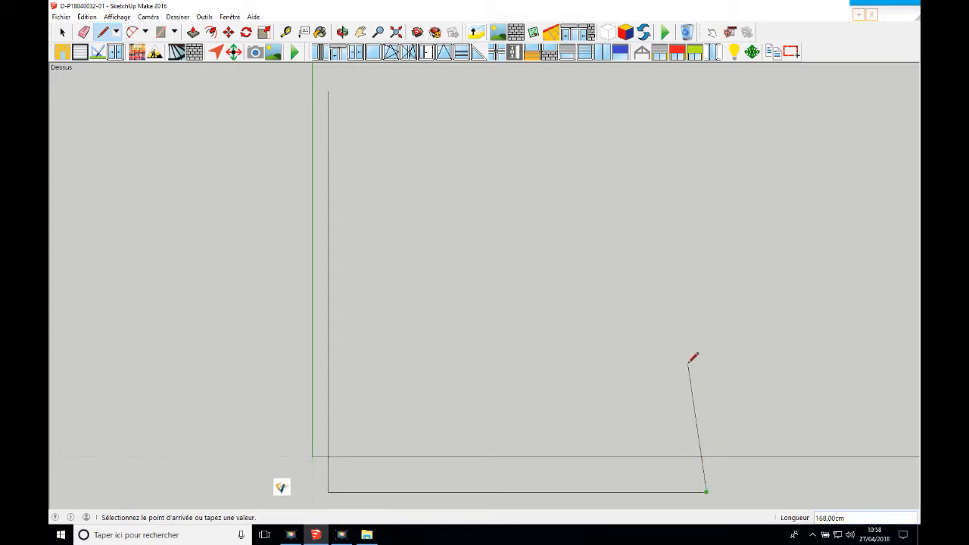
pyautogui.write('320')
pyautogui.press('Return')
pyautogui.scroll(-2, 740, 247)
pyautogui.press('Escape')
pyautogui.scroll(-2, 310, 329)
pyautogui.scroll(-1, 309, 329)
pyautogui.click(558, 281)
pyautogui.write('400')
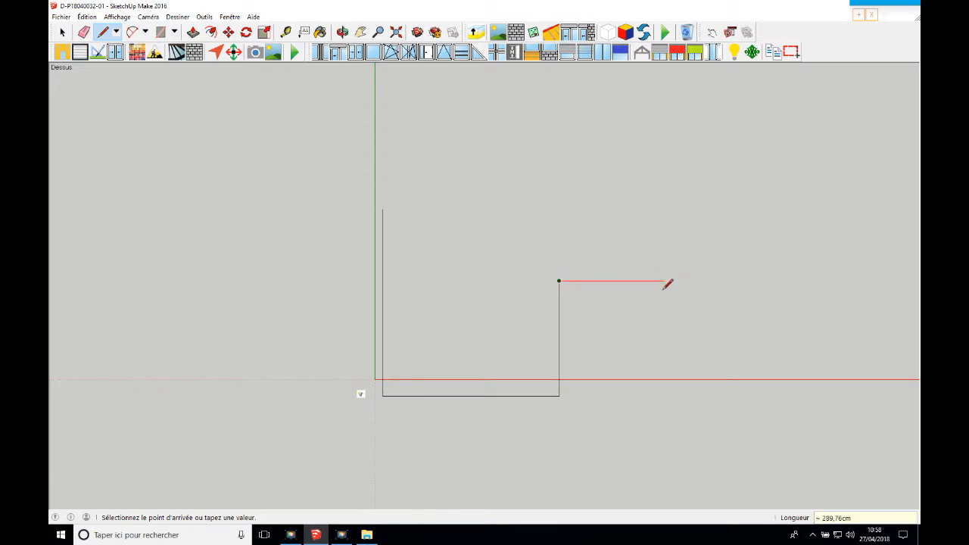
pyautogui.press('Return')
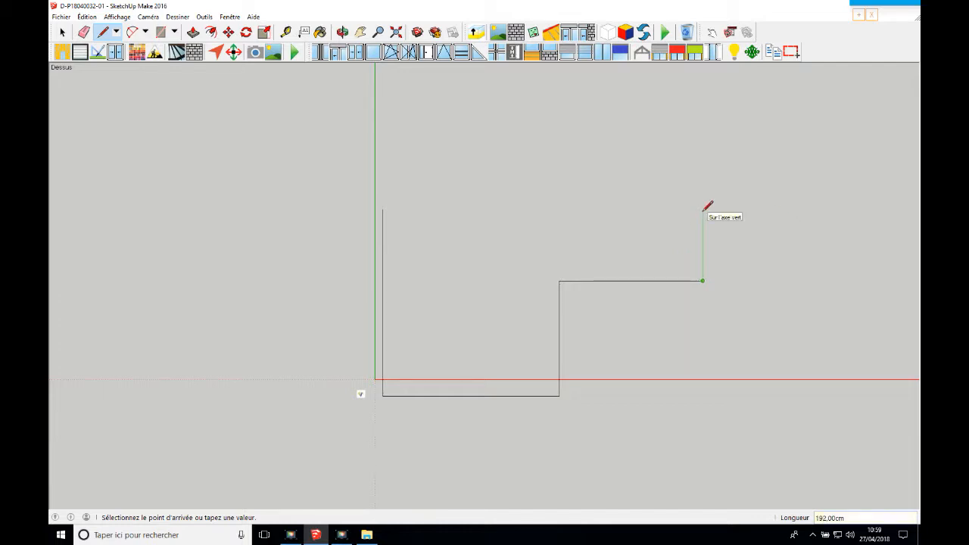
# Add a 200 cm edge upward along the green axis and close the L-shaped outline at its starting point
pyautogui.write('200')
pyautogui.press('Return')
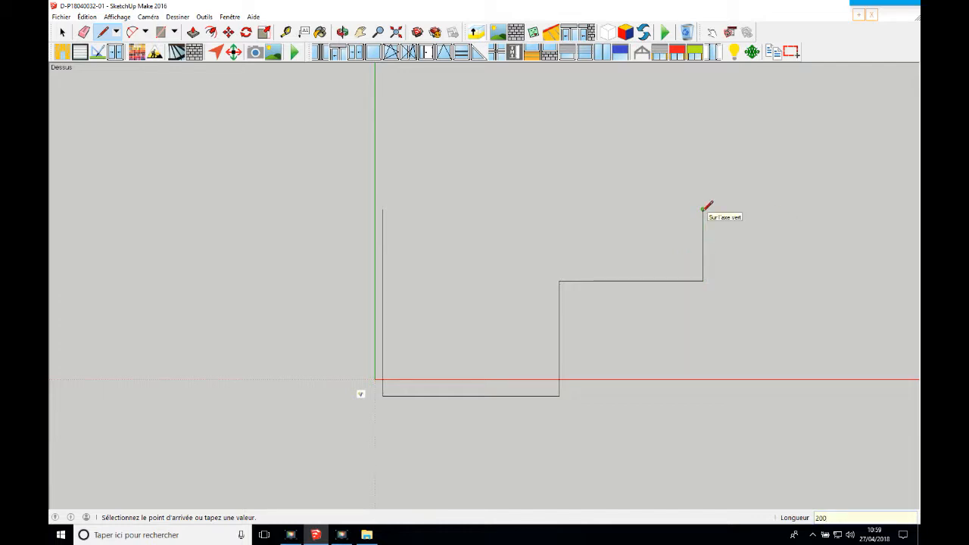
pyautogui.click(382, 209)
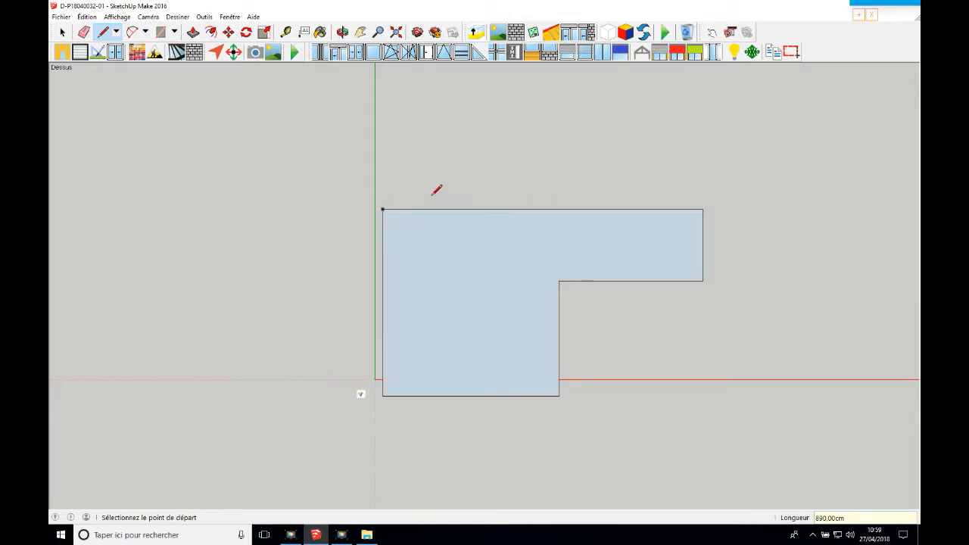
# Mark points 120 cm from the outline's lower-left corner along both of its adjoining edges
pyautogui.scroll(3, 437, 190)
pyautogui.click(360, 32)
pyautogui.moveTo(502, 278); pyautogui.dragTo(420, 236)
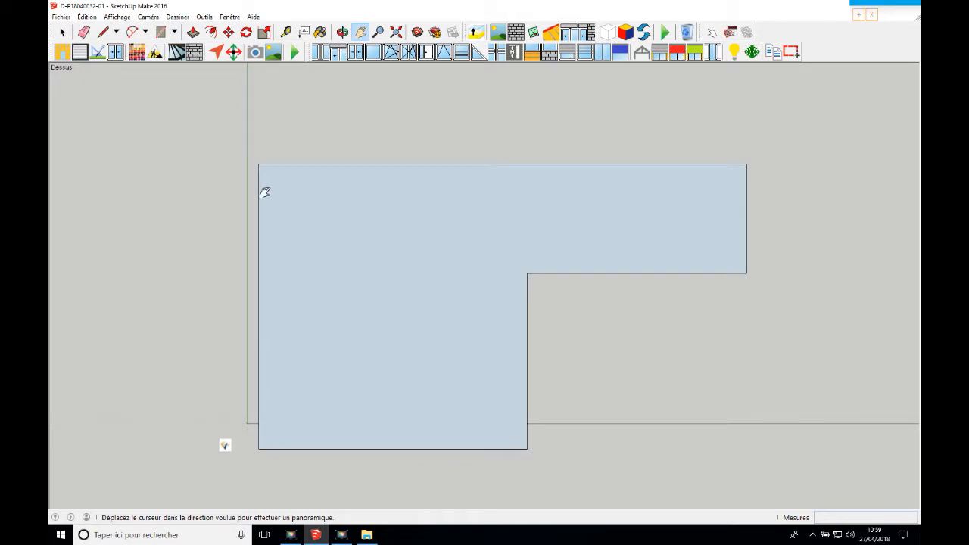
pyautogui.click(102, 32)
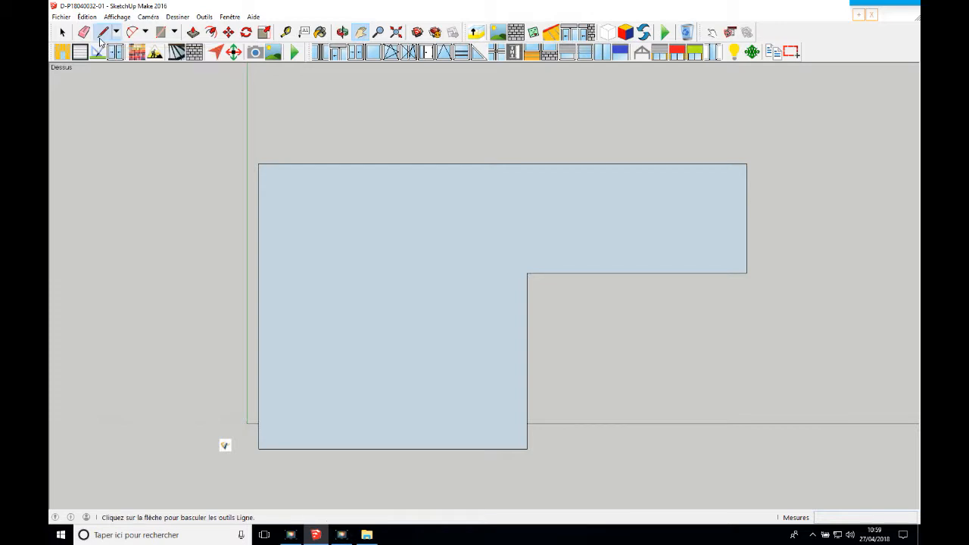
pyautogui.click(259, 449)
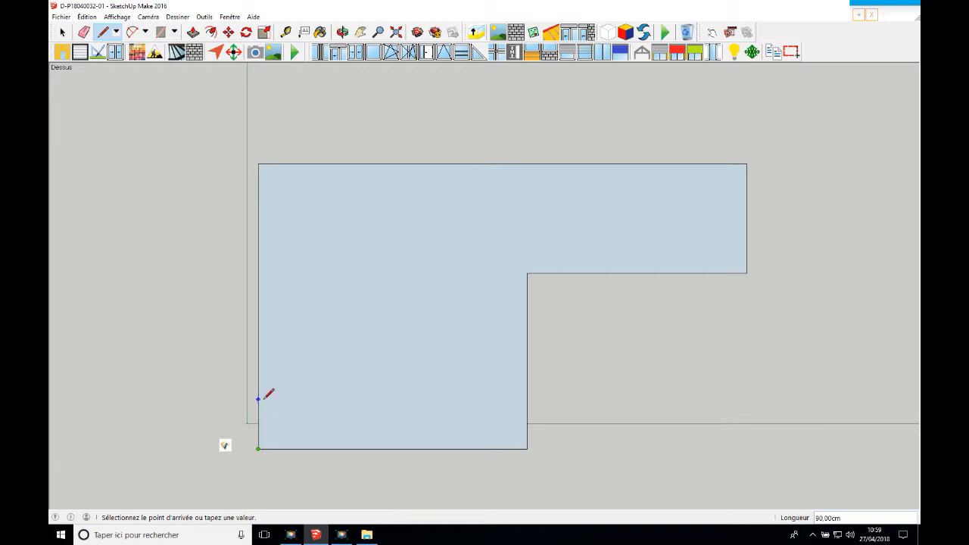
pyautogui.write('120')
pyautogui.press('Return')
pyautogui.click(259, 448)
pyautogui.write('120')
pyautogui.press('Return')
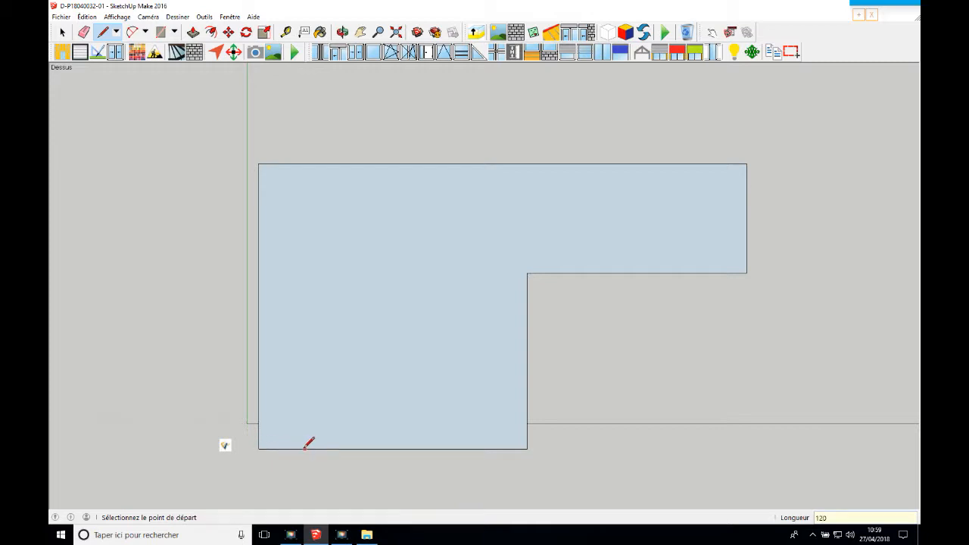
# Join the two marks with a diagonal line and delete the two lower-left corner segments to leave a cut corner
pyautogui.click(325, 448)
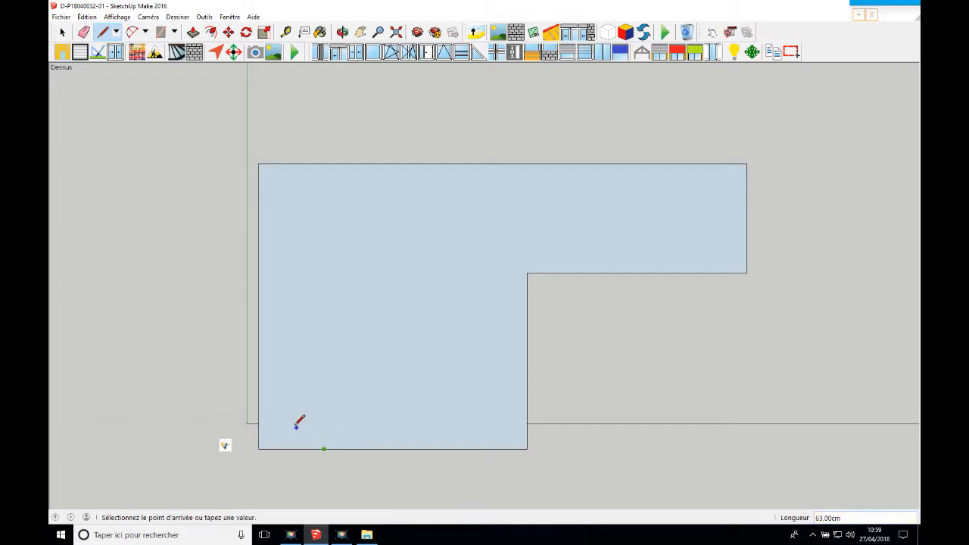
pyautogui.click(259, 385)
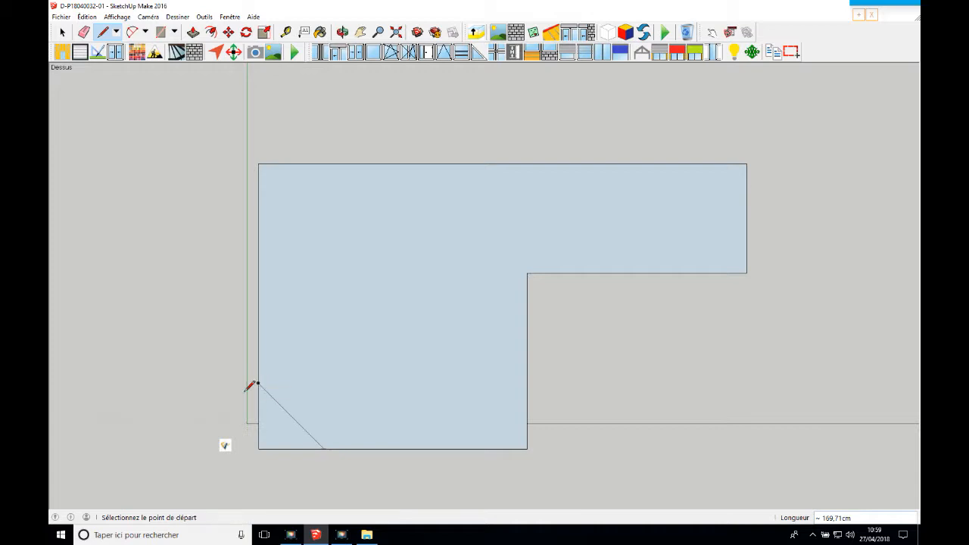
pyautogui.click(62, 32)
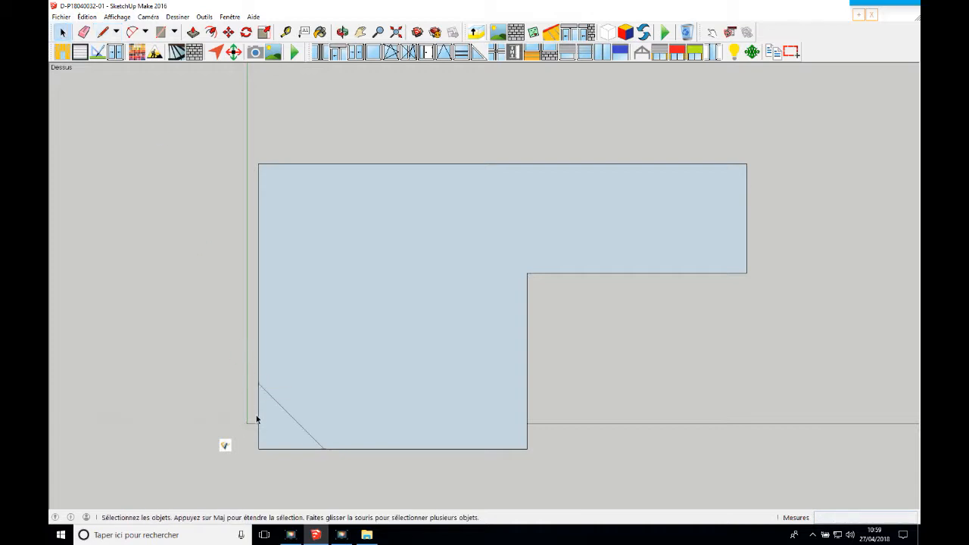
pyautogui.click(260, 413)
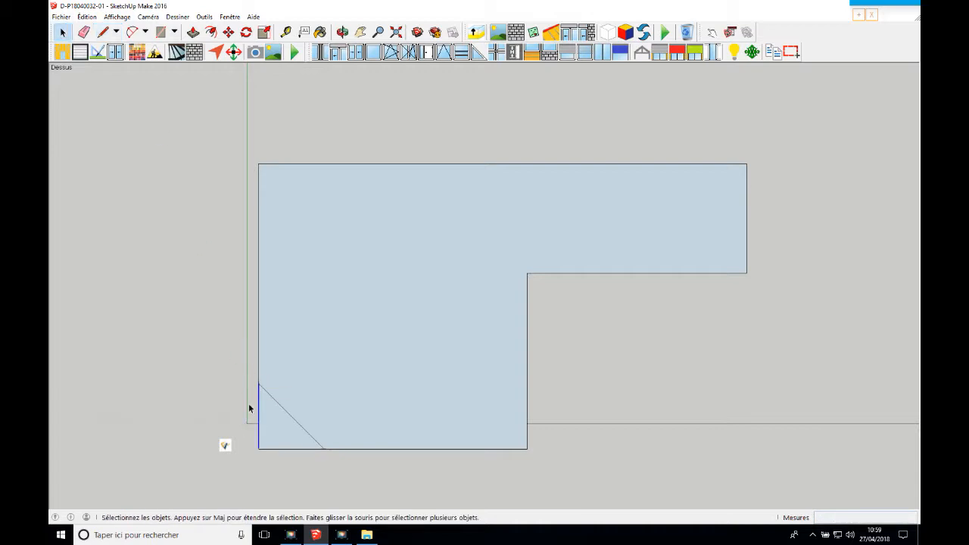
pyautogui.keyDown('shift'); pyautogui.click(286, 450); pyautogui.keyUp('shift')
pyautogui.press('Delete')
# Mark points 120 cm from the outline's lower-right corner along its vertical and bottom edges
pyautogui.click(103, 32)
pyautogui.click(527, 448)
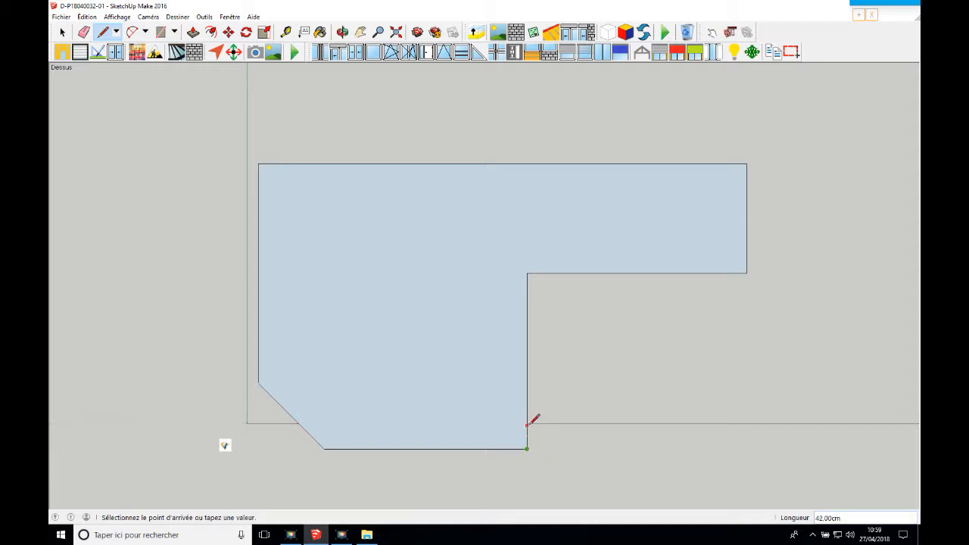
pyautogui.write('120')
pyautogui.press('Return')
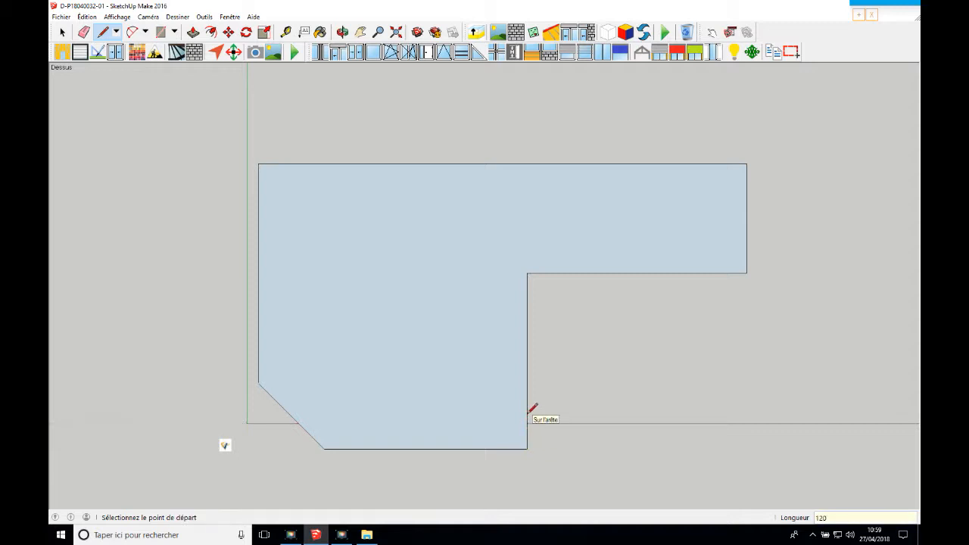
pyautogui.click(526, 382)
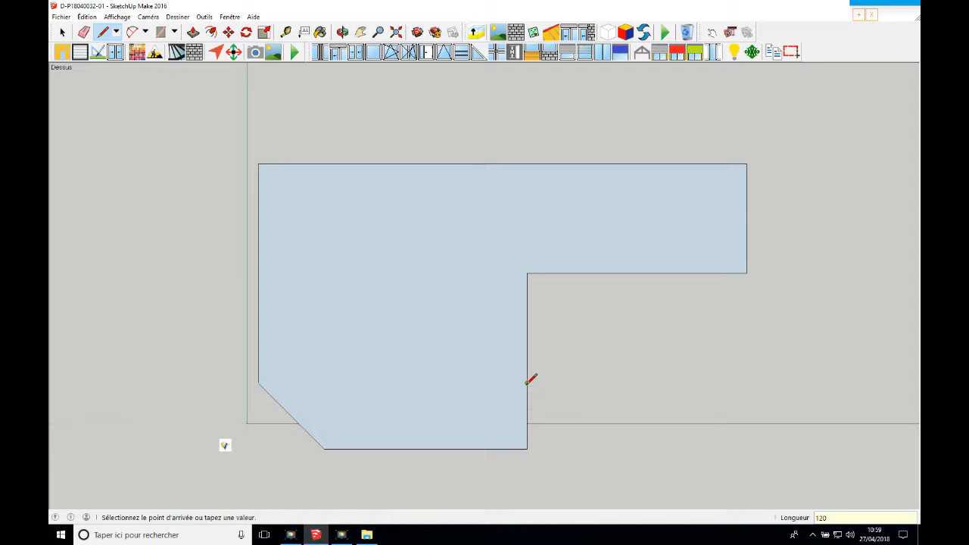
pyautogui.click(527, 449)
pyautogui.click(527, 449)
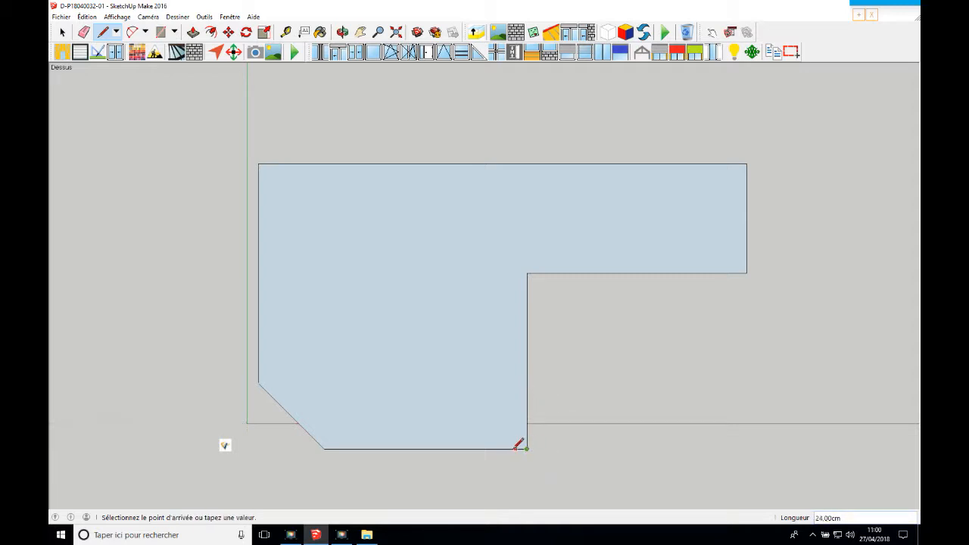
pyautogui.write('120')
pyautogui.press('Return')
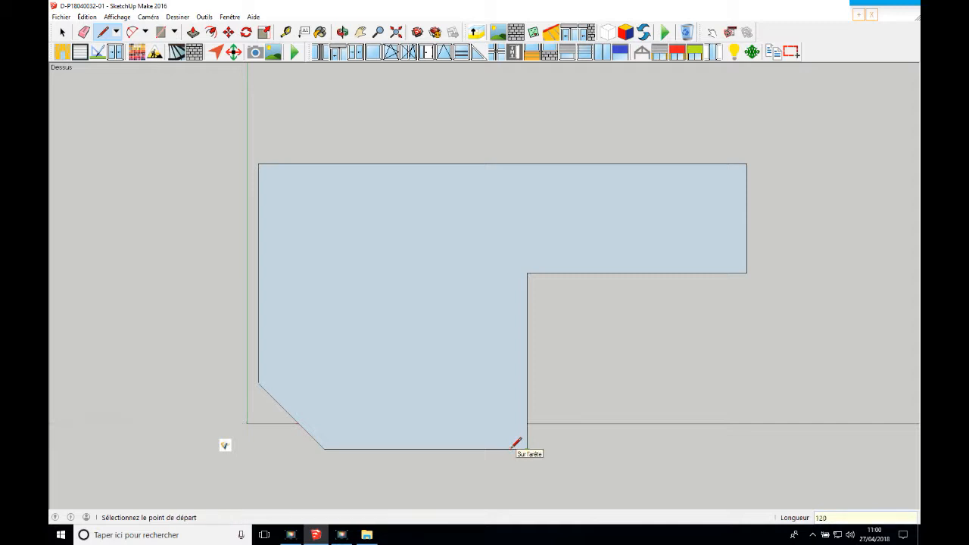
# Draw the diagonal between the lower-right marks and delete the two segments outside it to cut that corner
pyautogui.click(461, 449)
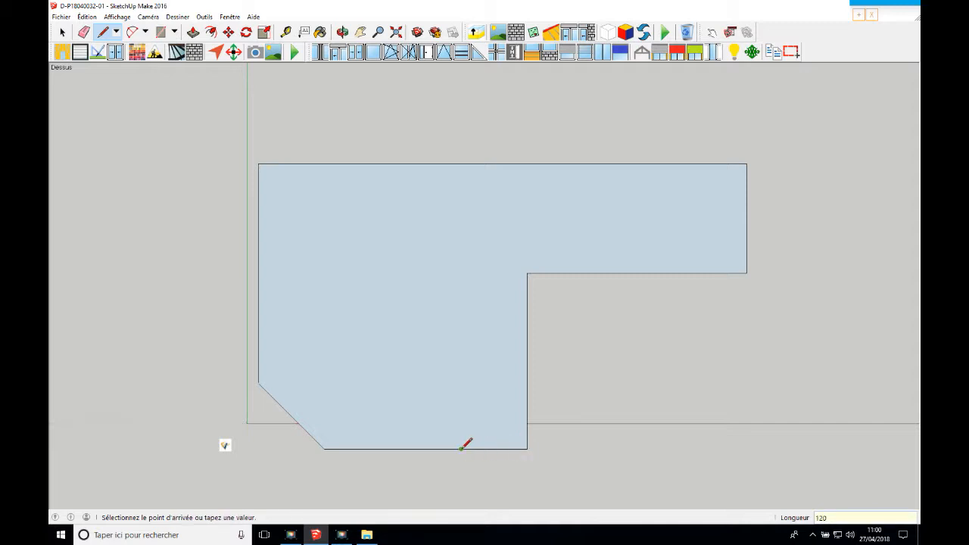
pyautogui.click(526, 382)
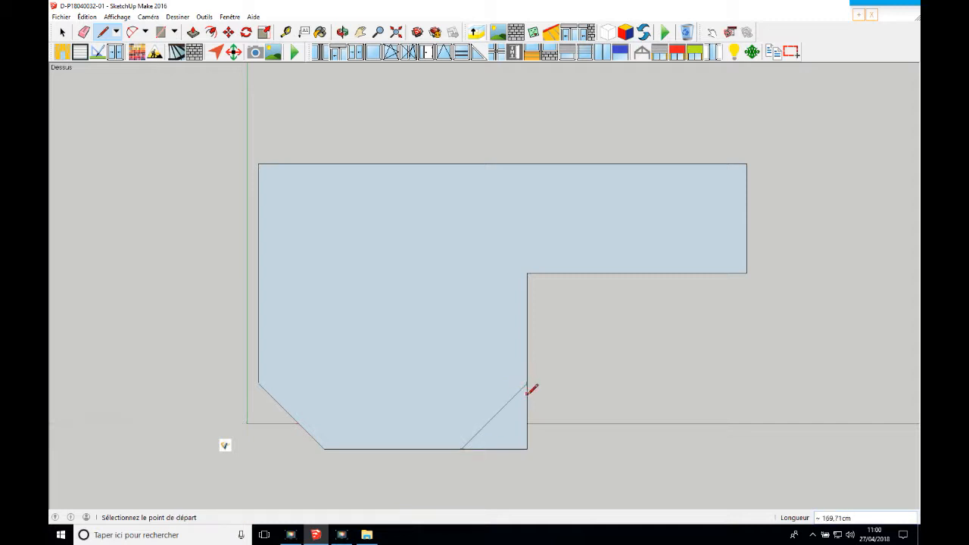
pyautogui.click(62, 32)
pyautogui.click(527, 426)
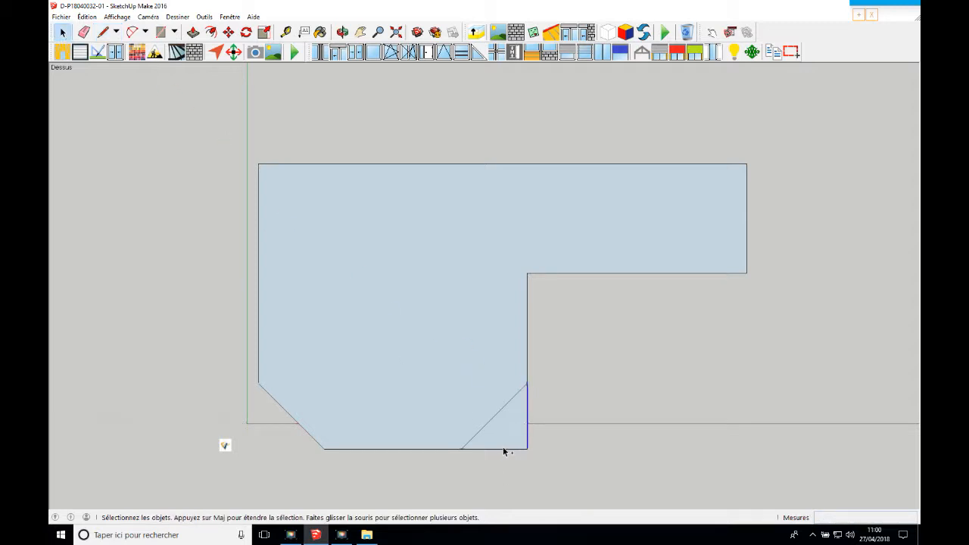
pyautogui.keyDown('shift'); pyautogui.click(505, 453); pyautogui.keyUp('shift')
# Raise the finished floor outline into a volume by giving the selected face an elevation height
pyautogui.click(407, 282)
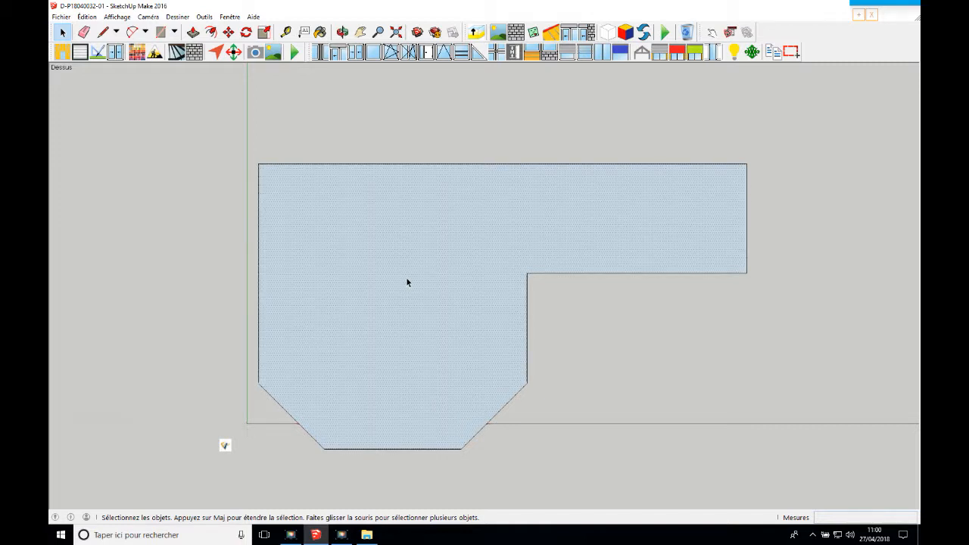
pyautogui.click(474, 34)
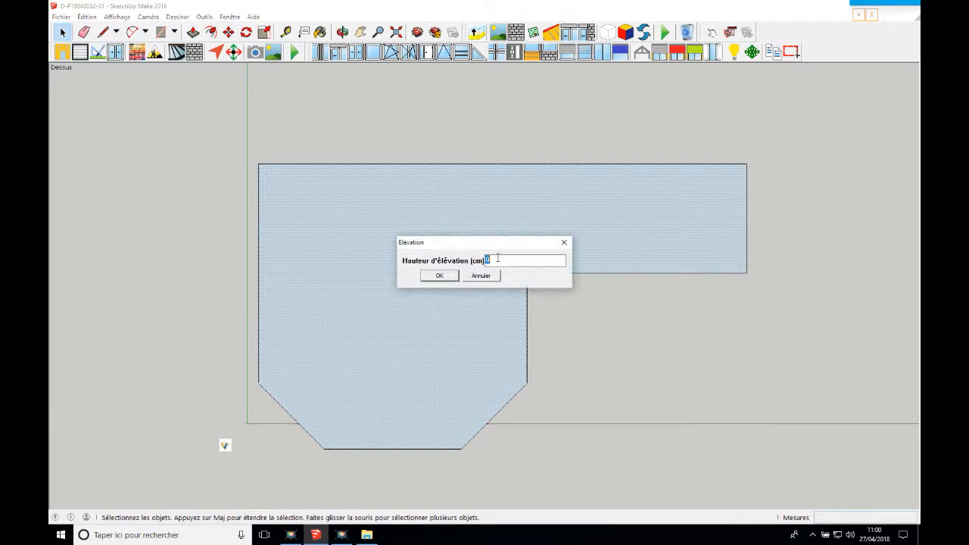
pyautogui.write('22')
pyautogui.press('Return')
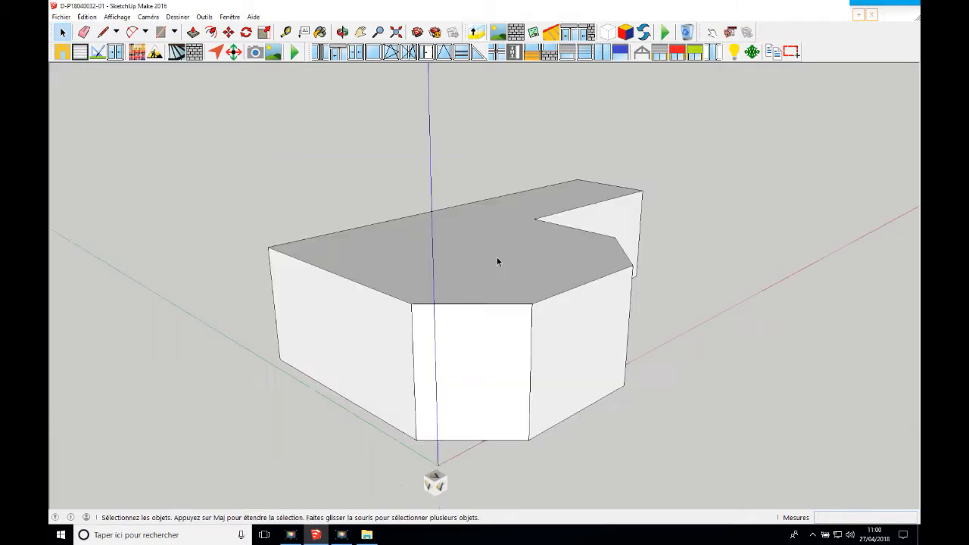
# Mark a point on the volume's top back edge 245 cm from its left end
pyautogui.click(342, 32)
pyautogui.moveTo(643, 266); pyautogui.dragTo(444, 301)
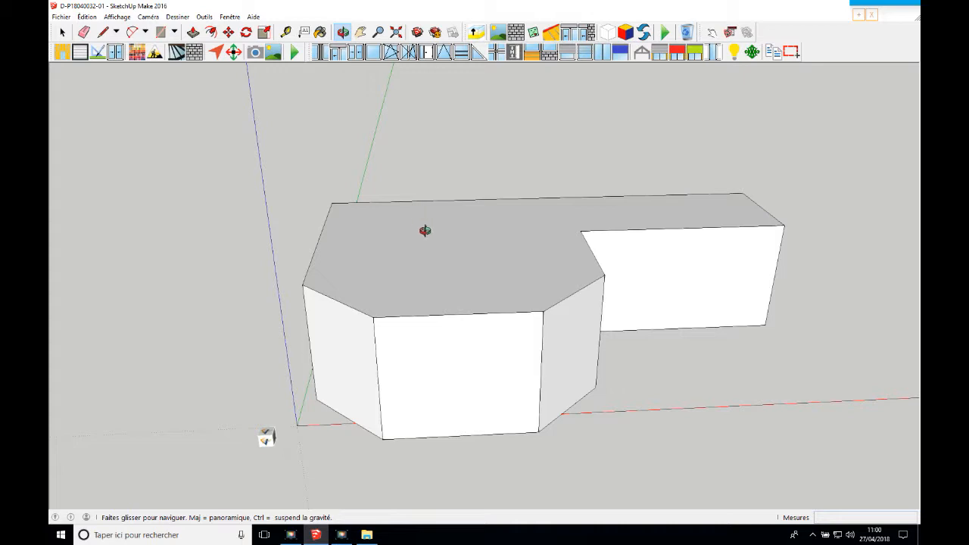
pyautogui.click(102, 33)
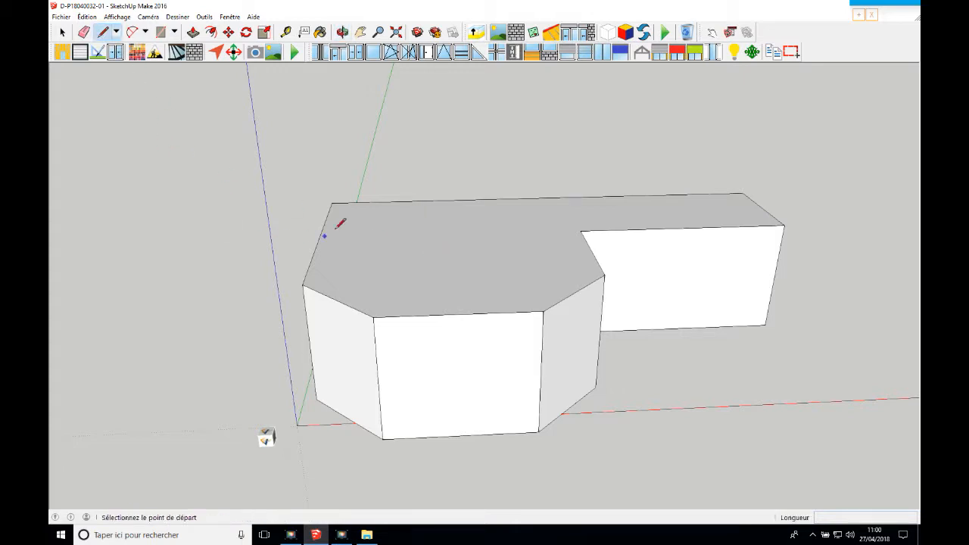
pyautogui.click(333, 202)
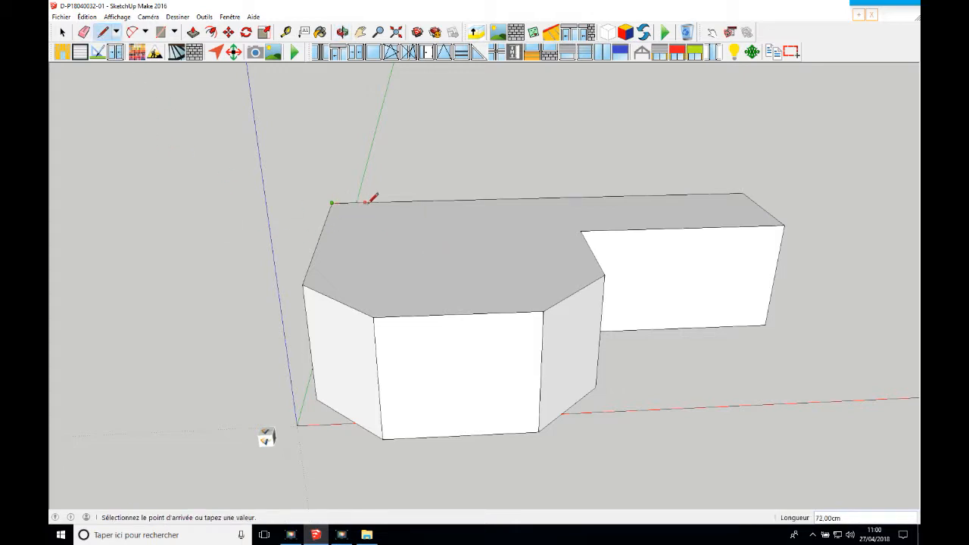
pyautogui.write('245')
pyautogui.press('Return')
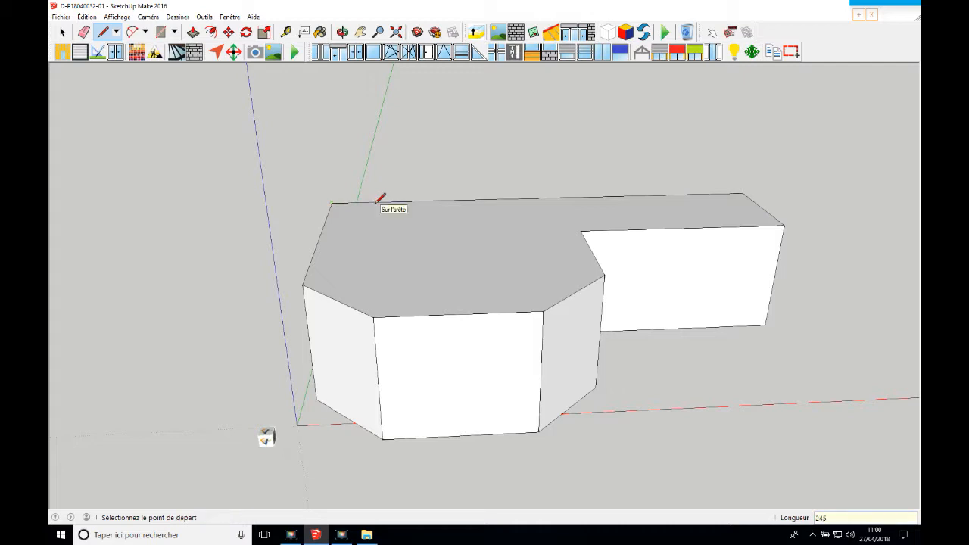
# Draw a 90 cm vertical line upward from the 245 cm mark on the top back edge
pyautogui.click(449, 199)
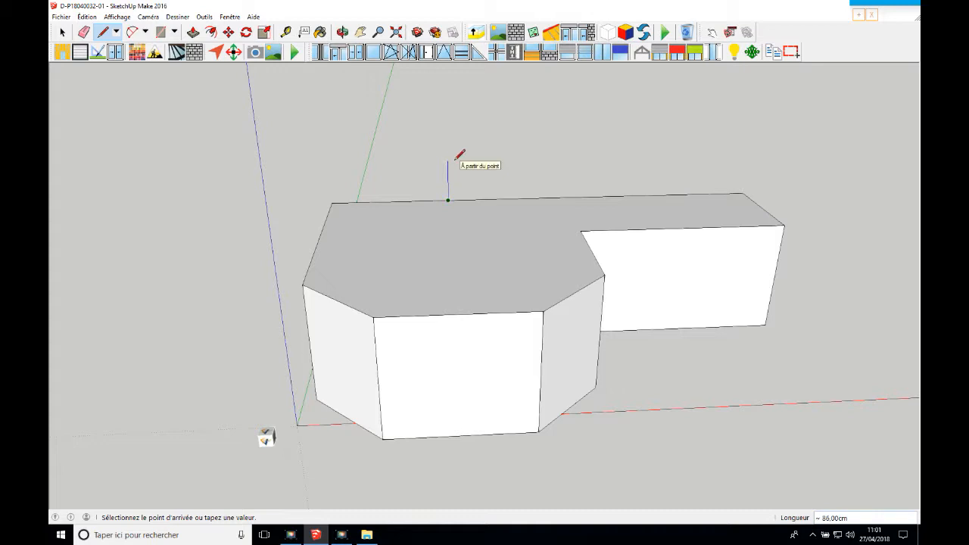
pyautogui.write('90')
pyautogui.press('Return')
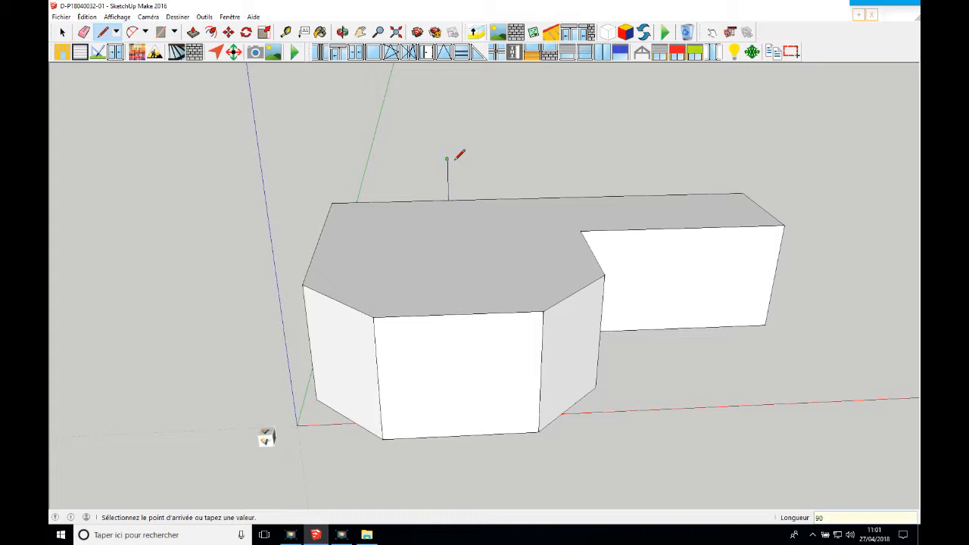
# Join the vertical's top to the top back-left corner and draw a 245 cm line from the front-left corner parallel to the back edge
pyautogui.click(334, 202)
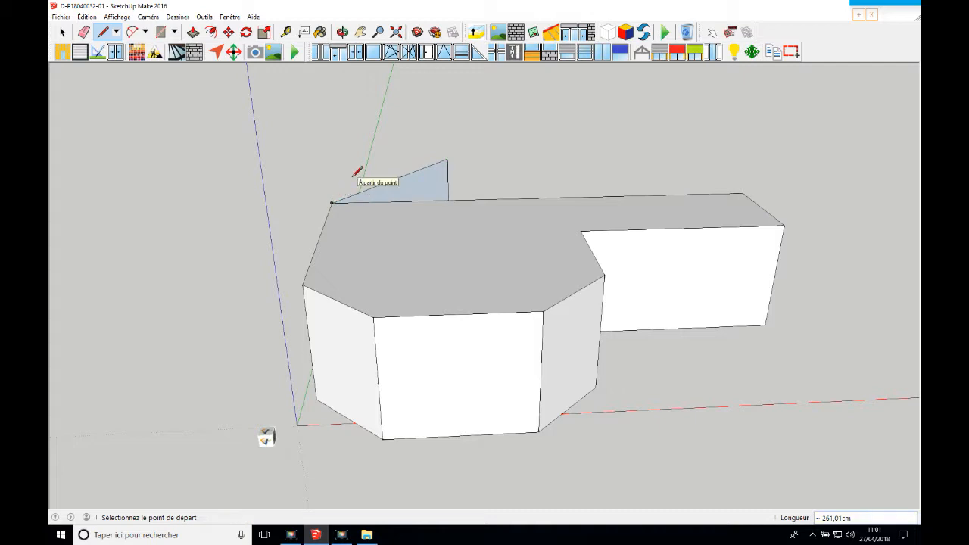
pyautogui.click(303, 284)
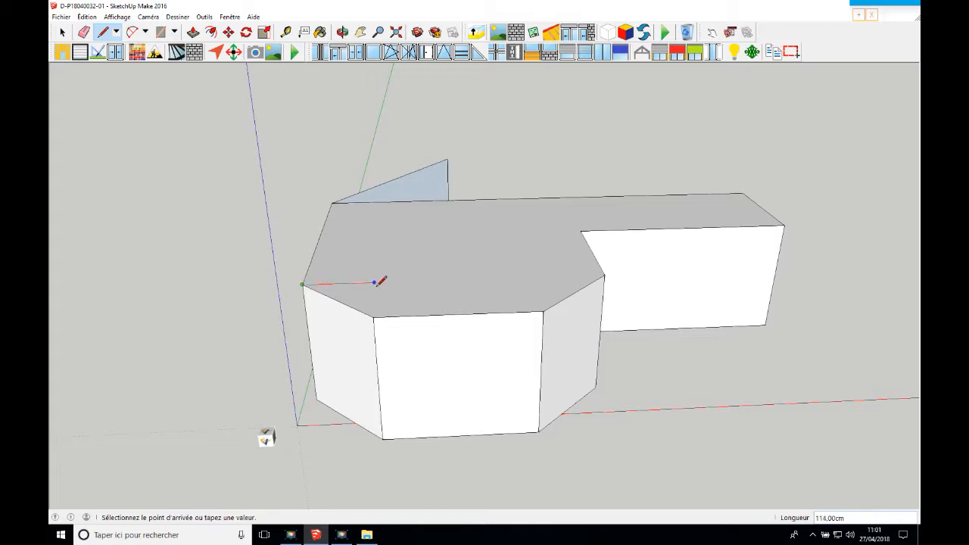
pyautogui.write('245')
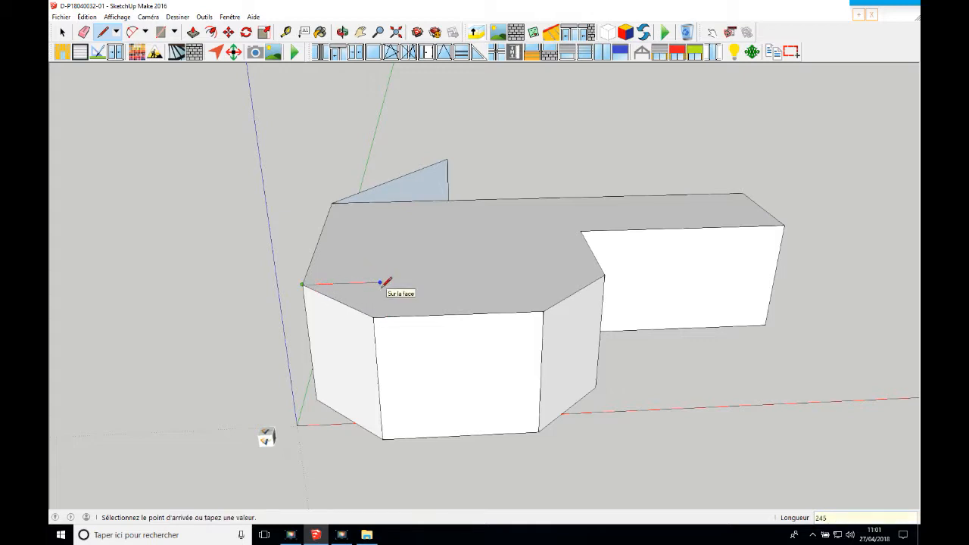
pyautogui.press('Return')
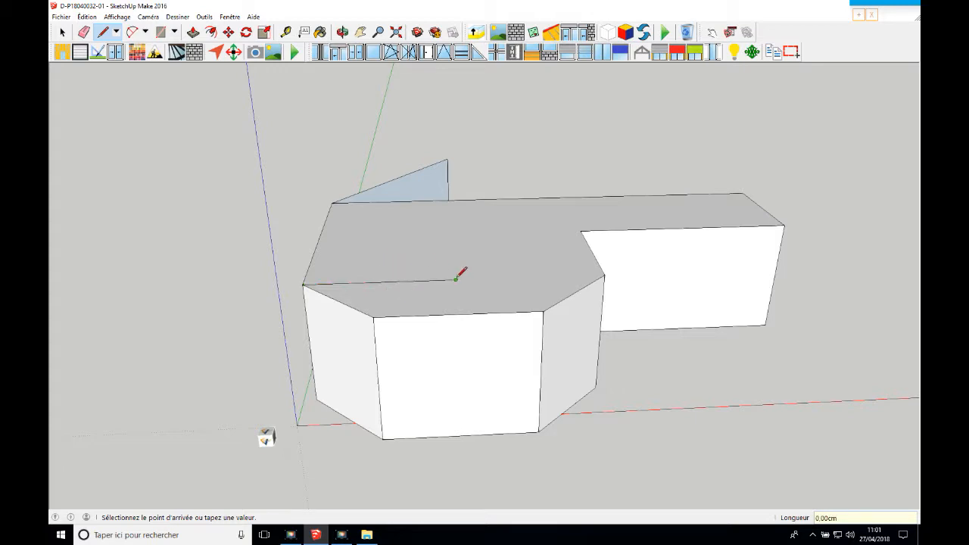
# Raise a 90 cm vertical from the 245 cm line's end and close the left roof slope with a ridge line and sloping edge
pyautogui.write('90')
pyautogui.press('Return')
pyautogui.click(459, 173)
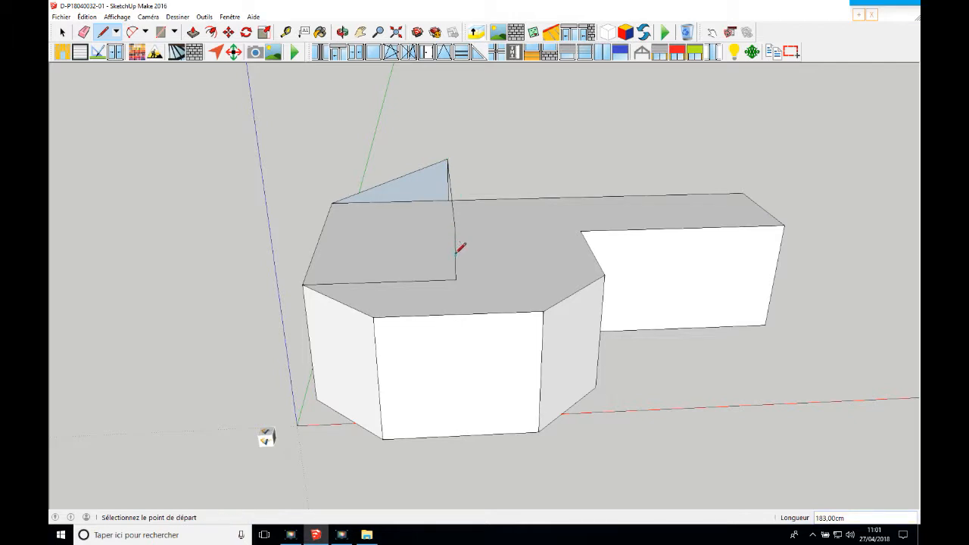
pyautogui.click(455, 226)
pyautogui.click(304, 285)
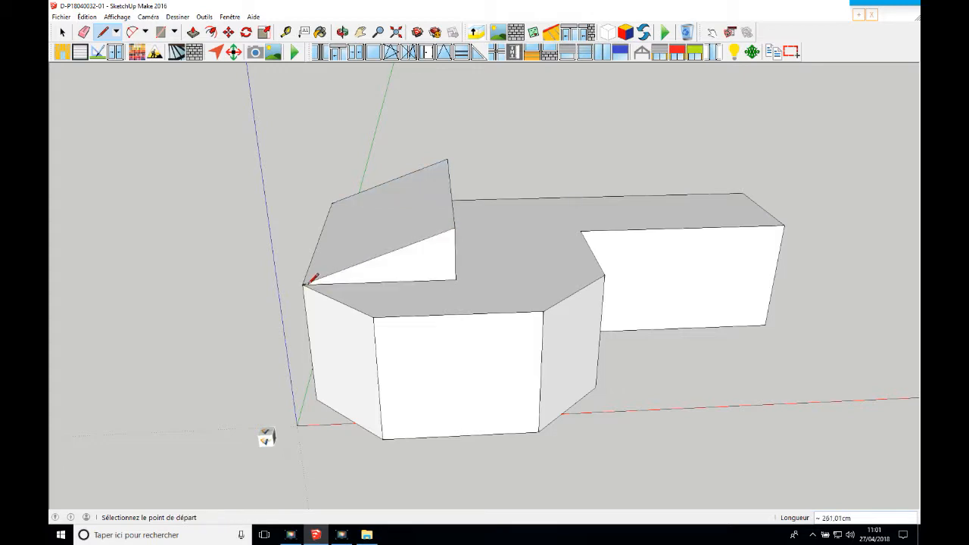
# Delete the 245 cm base line and the vertical construction line under the left roof slope's front edge
pyautogui.click(62, 32)
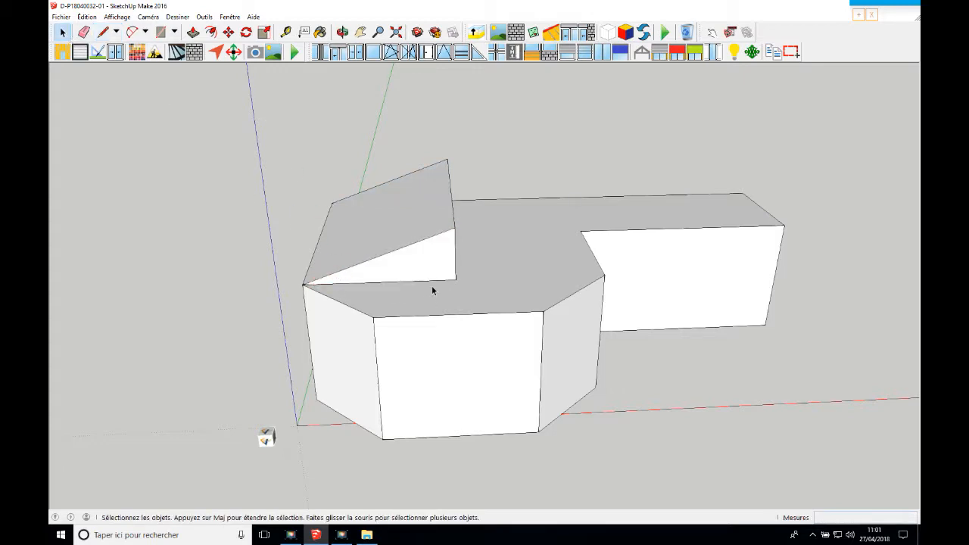
pyautogui.click(452, 280)
pyautogui.press('Delete')
# Draw three hip lines from the ridge's front end to the remaining corners of the cut-cornered front to form its sloping roof faces
pyautogui.click(103, 32)
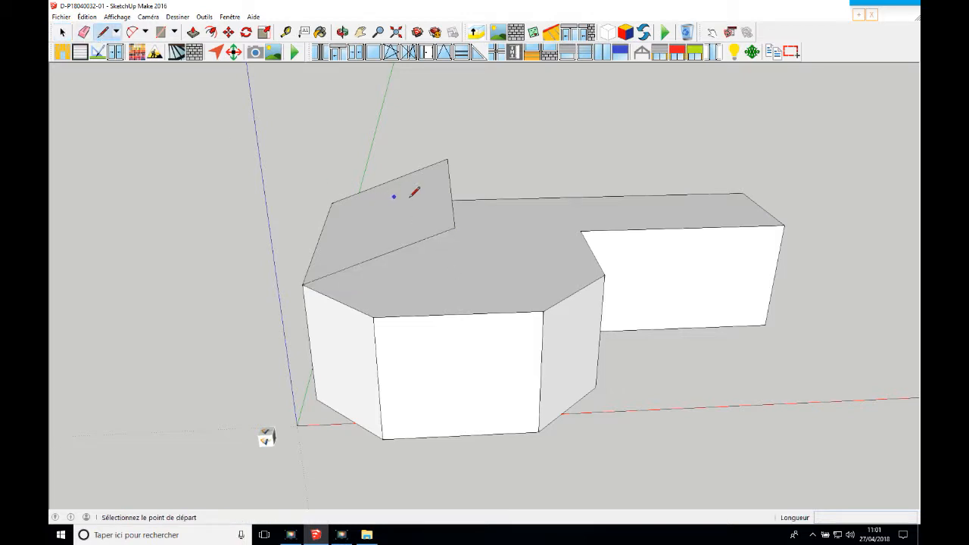
pyautogui.click(454, 227)
pyautogui.click(373, 317)
pyautogui.click(455, 227)
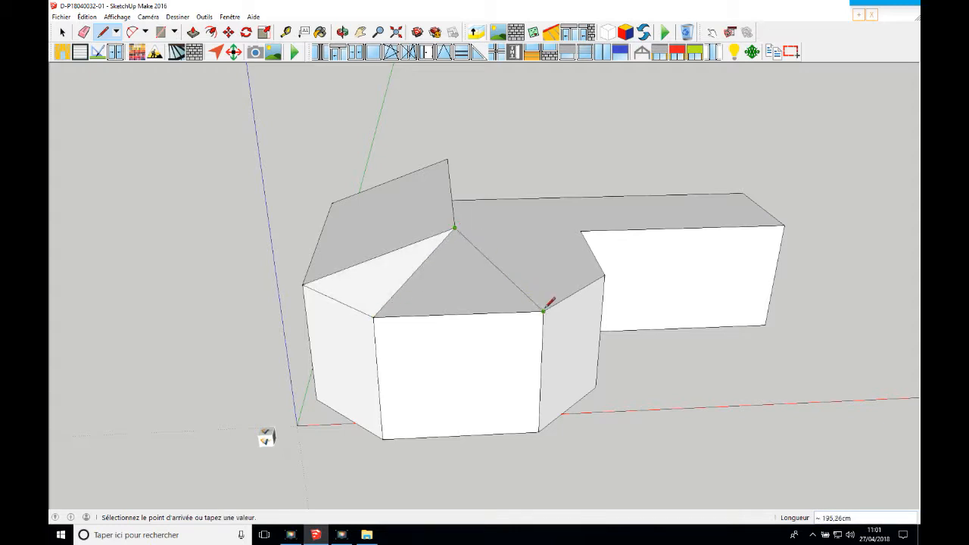
pyautogui.click(543, 310)
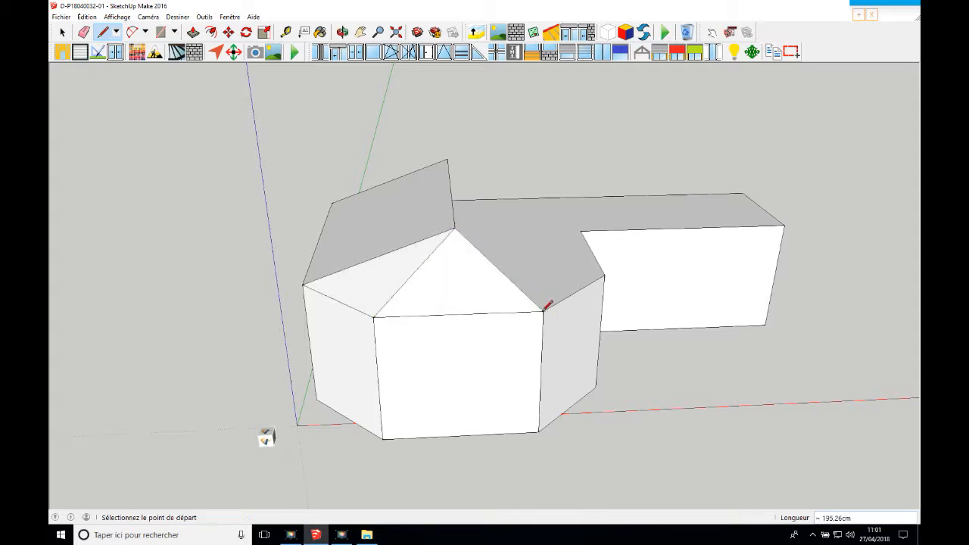
pyautogui.click(454, 227)
pyautogui.click(604, 275)
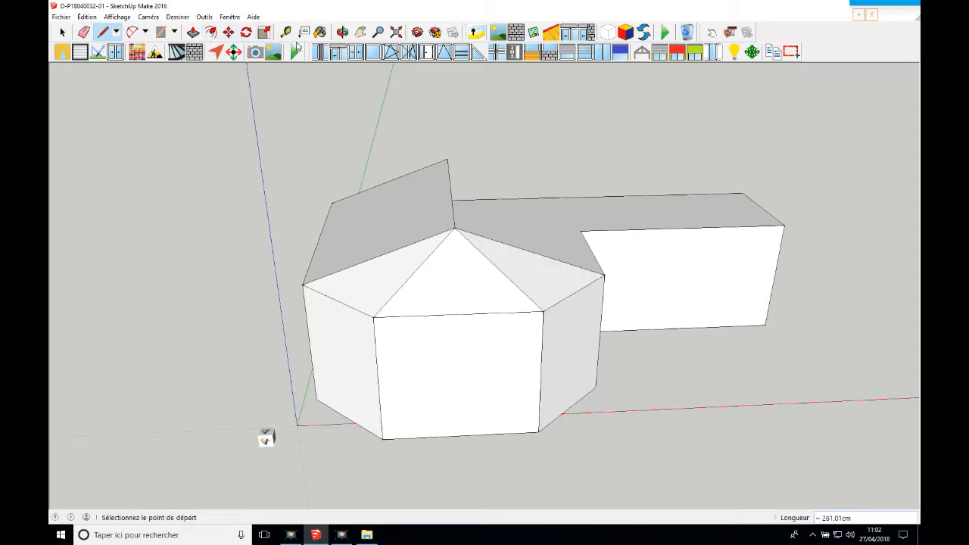
# Draw the valley line from the top of the 90 cm back vertical to the inside corner of the L
pyautogui.click(342, 32)
pyautogui.moveTo(524, 182); pyautogui.dragTo(320, 158)
pyautogui.click(103, 32)
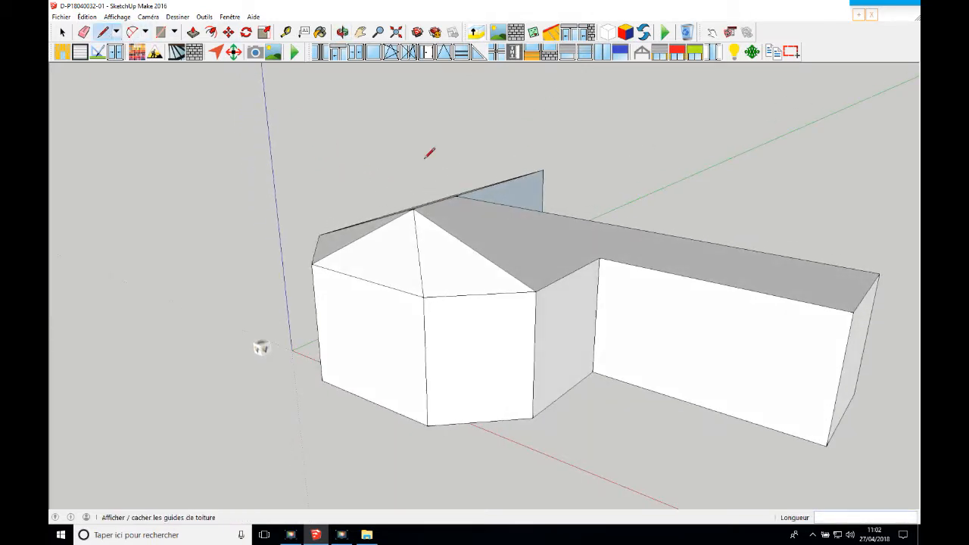
pyautogui.click(542, 170)
pyautogui.click(599, 259)
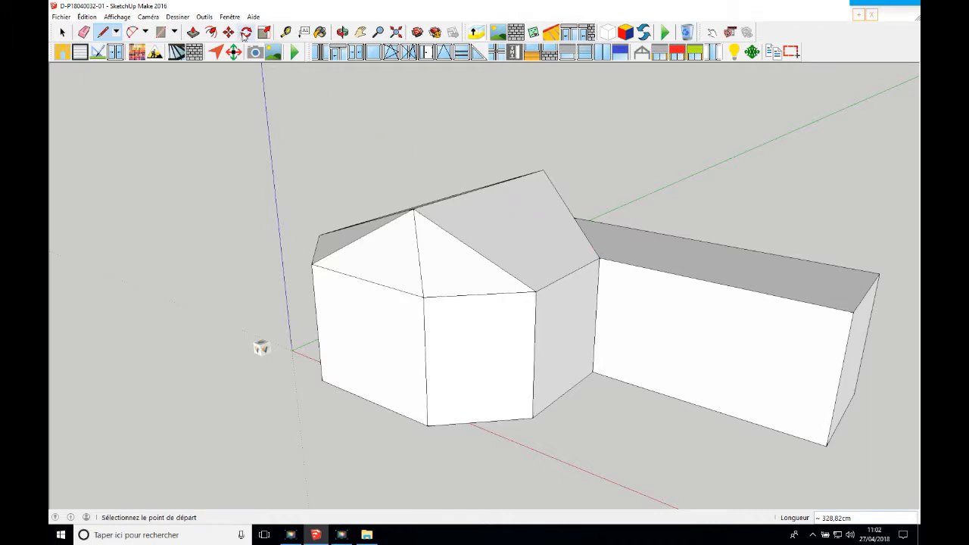
# Mark 120 cm from the right end of the wing's top back edge and raise a 90 cm vertical line there
pyautogui.click(341, 31)
pyautogui.moveTo(383, 178)
pyautogui.mouseDown()
pyautogui.moveTo(385, 223)
pyautogui.moveTo(454, 249)
pyautogui.moveTo(495, 227)
pyautogui.mouseUp()
pyautogui.click(102, 32)
pyautogui.click(803, 208)
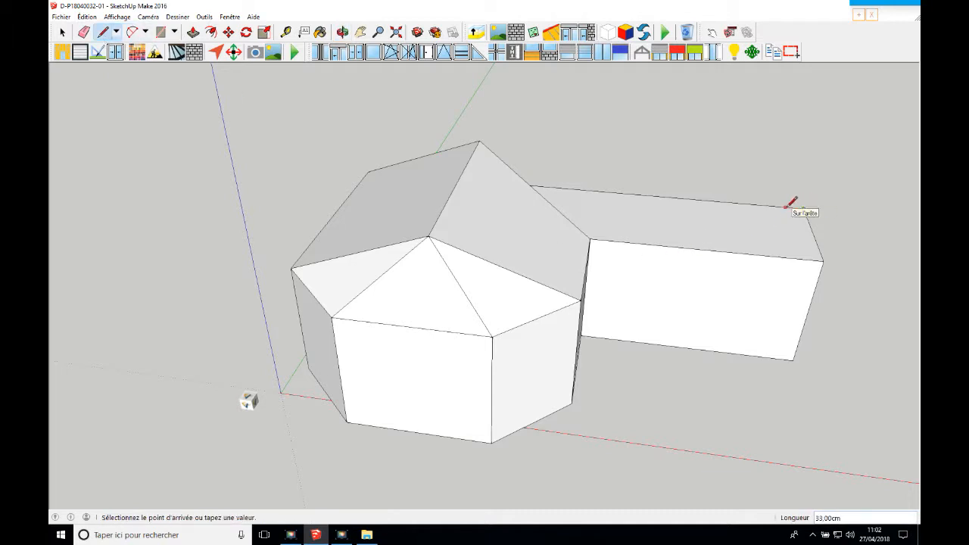
pyautogui.press('Return')
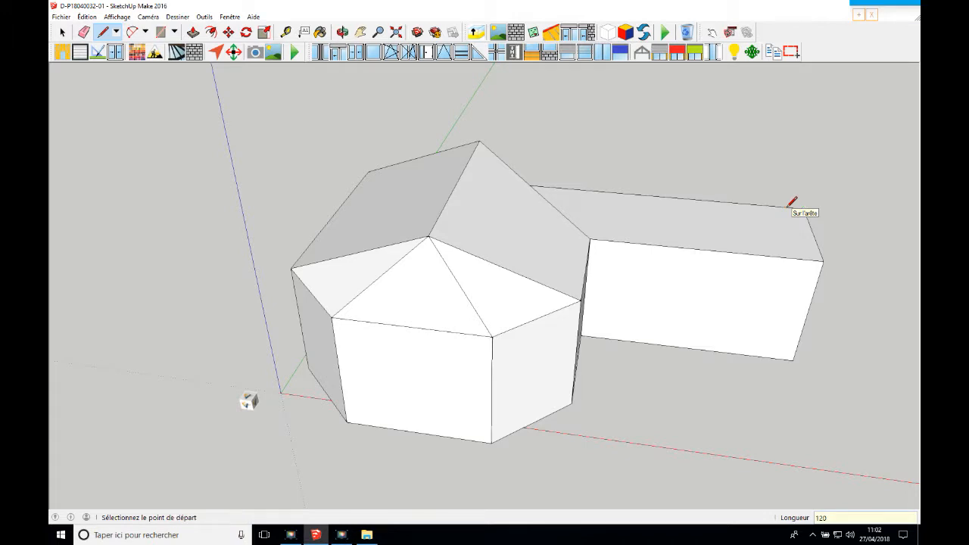
pyautogui.click(739, 203)
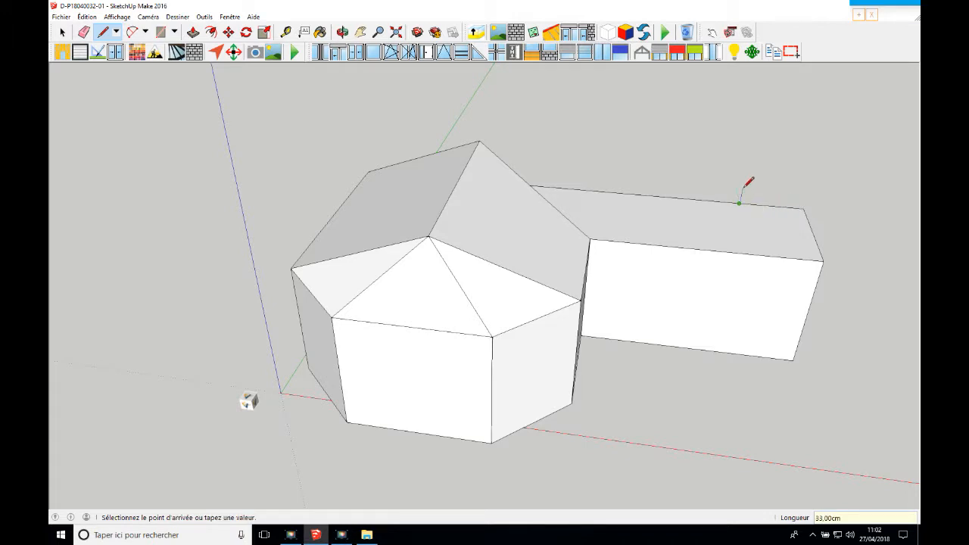
pyautogui.write('90')
pyautogui.press('Return')
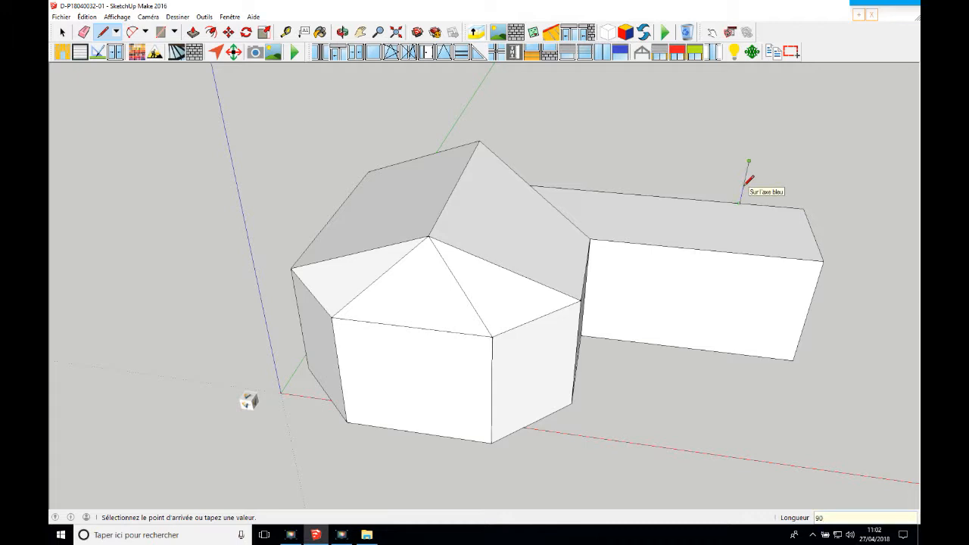
# Draw the back ridge to the new vertical's top and connect that point to the wing's two right-end corners
pyautogui.click(480, 141)
pyautogui.click(749, 161)
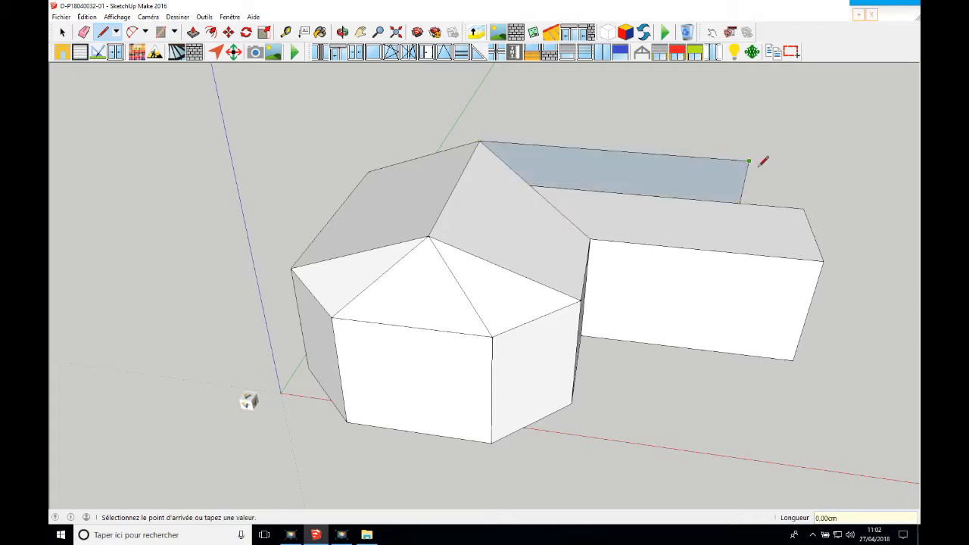
pyautogui.click(804, 208)
pyautogui.click(749, 161)
pyautogui.click(824, 261)
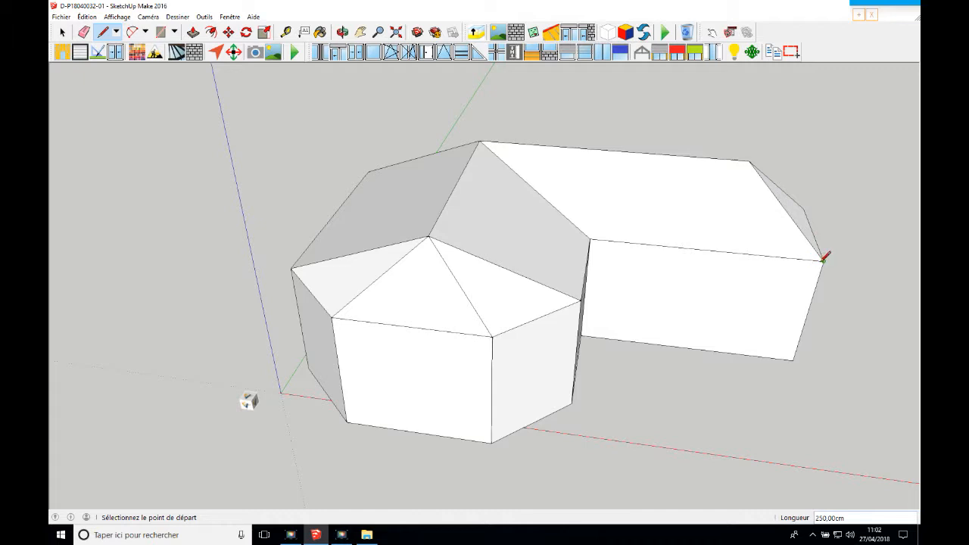
# Mark 120 cm from the right end of the wing's front eave and join that point to the ridge end
pyautogui.click(824, 261)
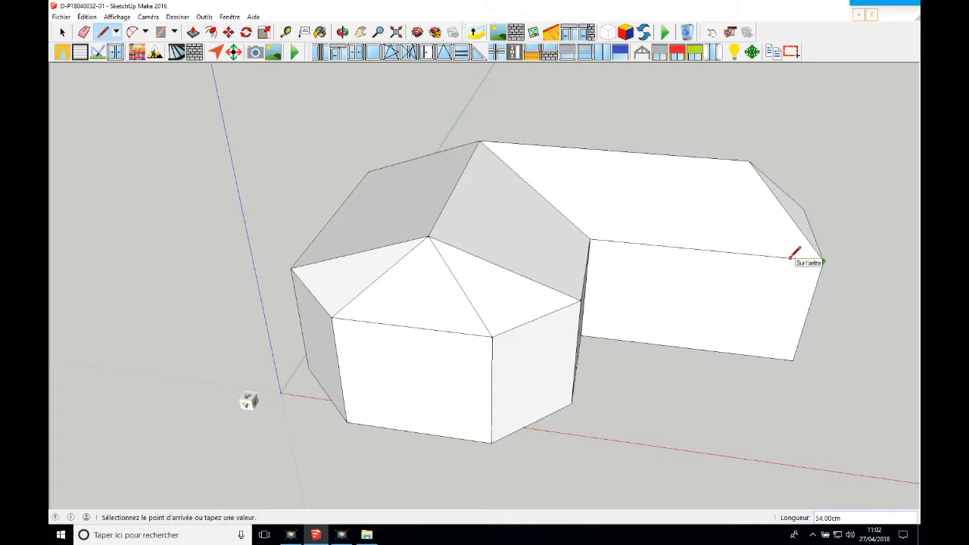
pyautogui.write('120')
pyautogui.press('Return')
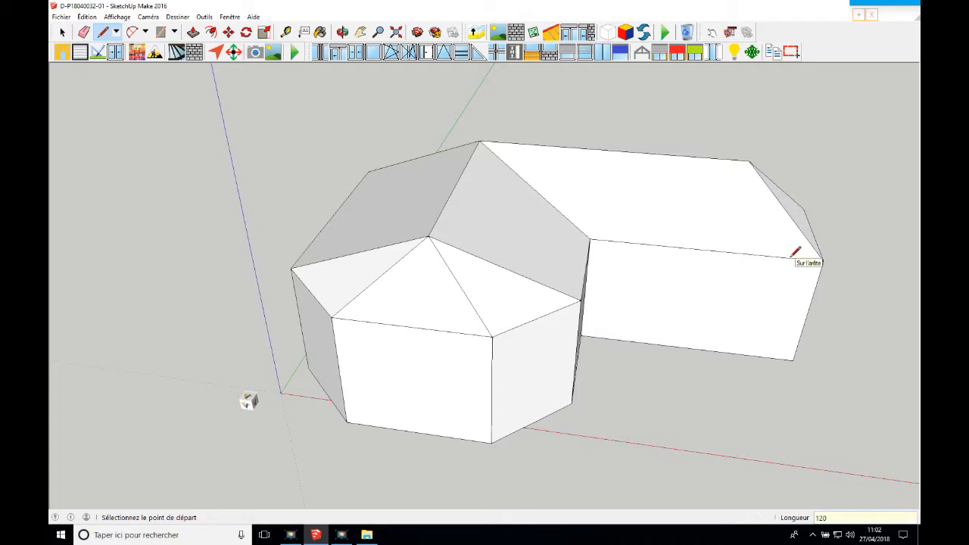
pyautogui.click(751, 253)
pyautogui.click(750, 160)
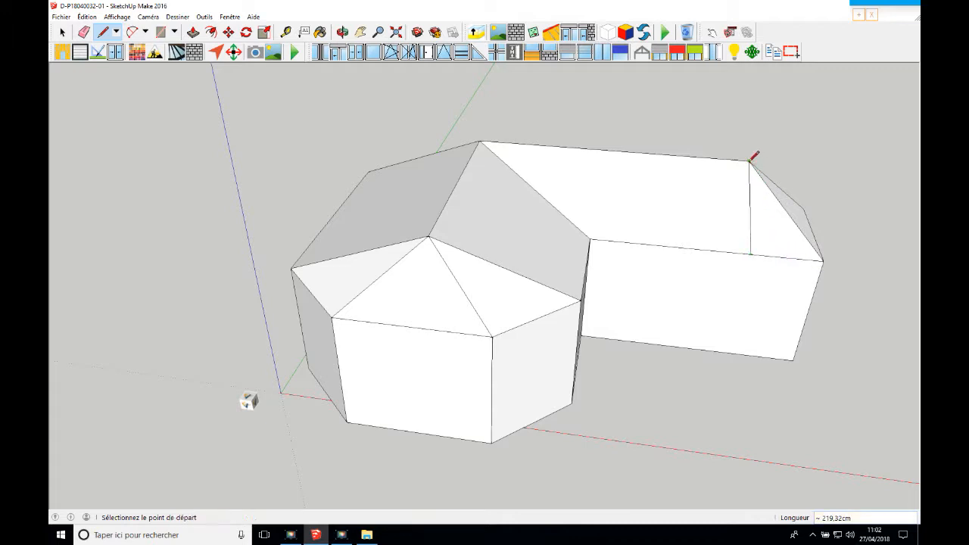
# Delete the two 90 cm vertical lines on the upper part of the back facade
pyautogui.click(342, 32)
pyautogui.moveTo(522, 196)
pyautogui.mouseDown()
pyautogui.moveTo(553, 287)
pyautogui.moveTo(408, 97)
pyautogui.moveTo(548, 265)
pyautogui.mouseUp()
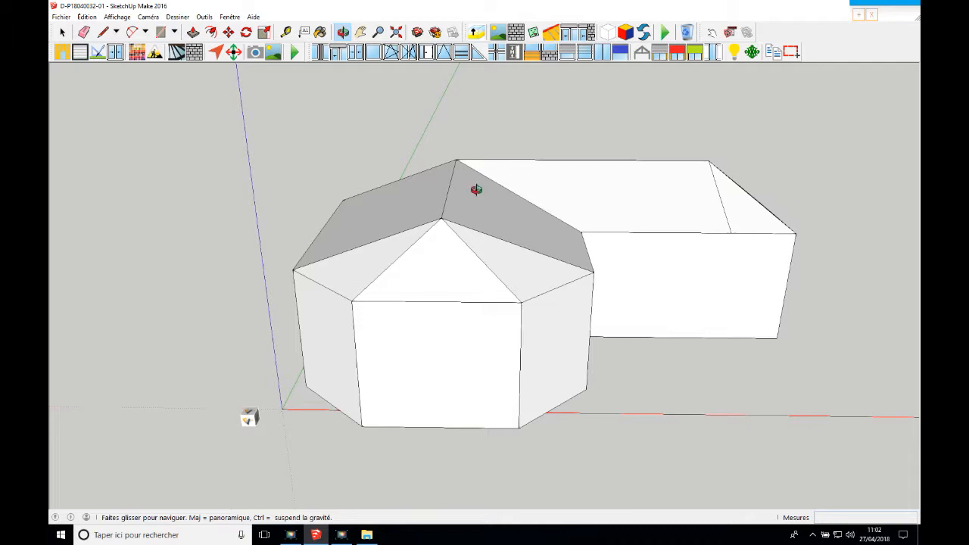
pyautogui.scroll(1, 477, 178)
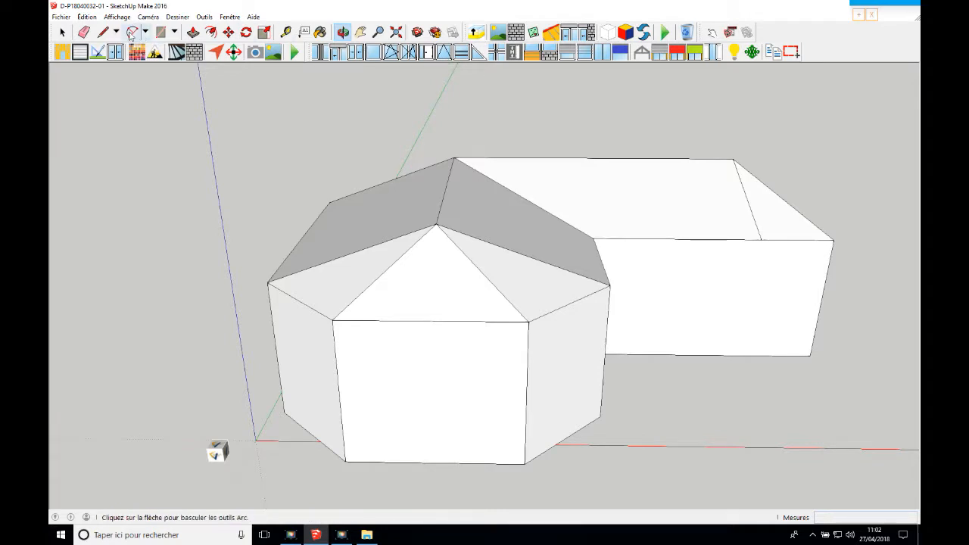
pyautogui.click(62, 32)
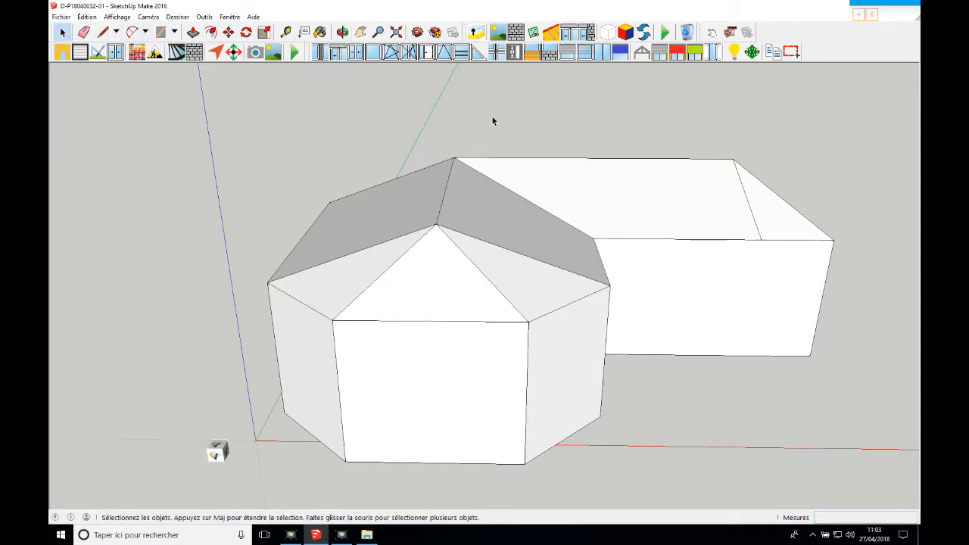
pyautogui.press('o')
pyautogui.moveTo(631, 158); pyautogui.dragTo(444, 175)
pyautogui.click(62, 31)
pyautogui.scroll(3, 186, 173)
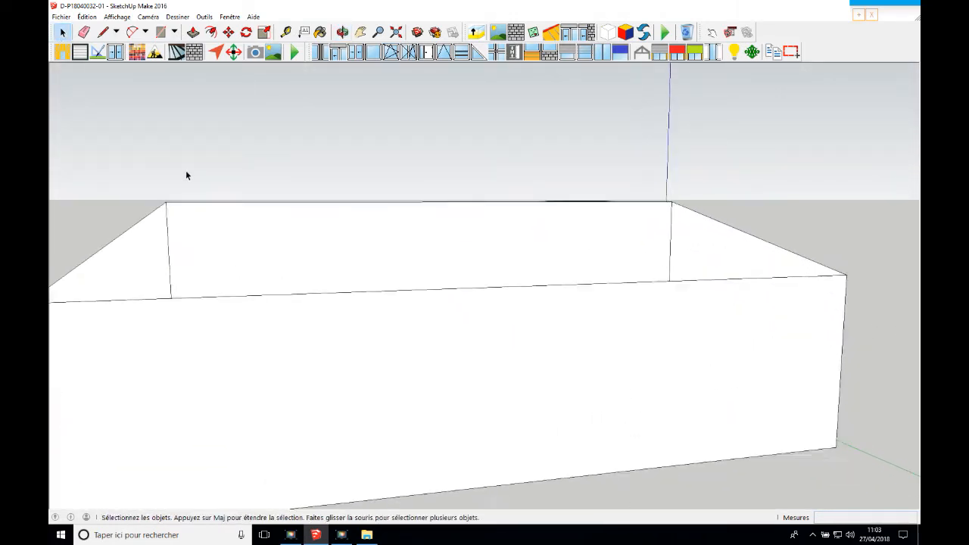
pyautogui.click(169, 292)
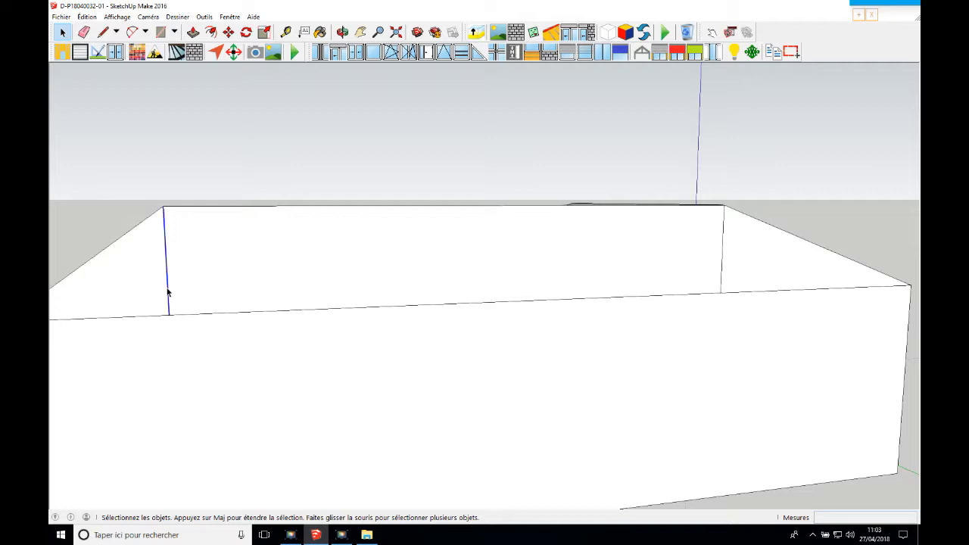
pyautogui.keyDown('ctrl'); pyautogui.click(722, 262); pyautogui.keyUp('ctrl')
pyautogui.press('Delete')
# Delete the horizontal edge dividing the back facade and designate the merged face as a wall
pyautogui.click(723, 294)
pyautogui.click(724, 294)
pyautogui.press('Delete')
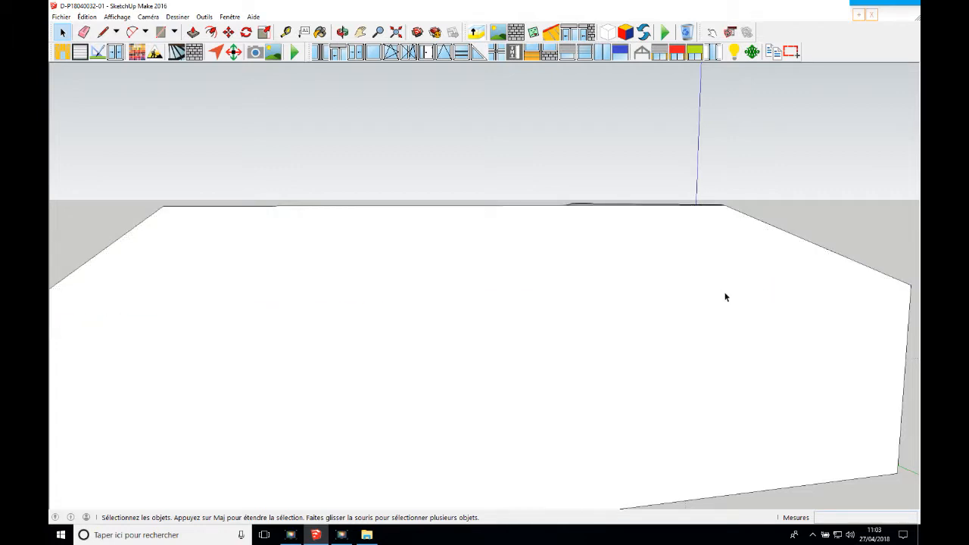
pyautogui.click(442, 324)
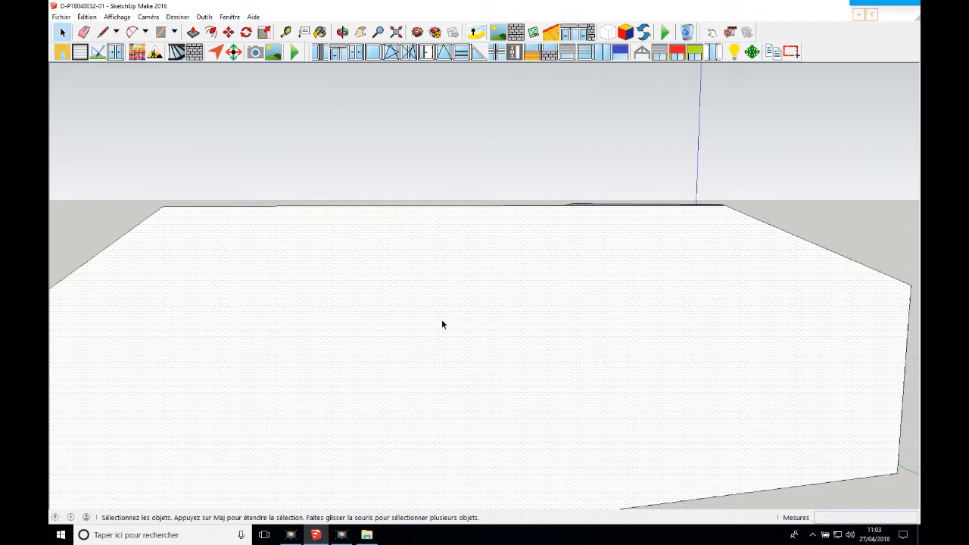
pyautogui.click(516, 33)
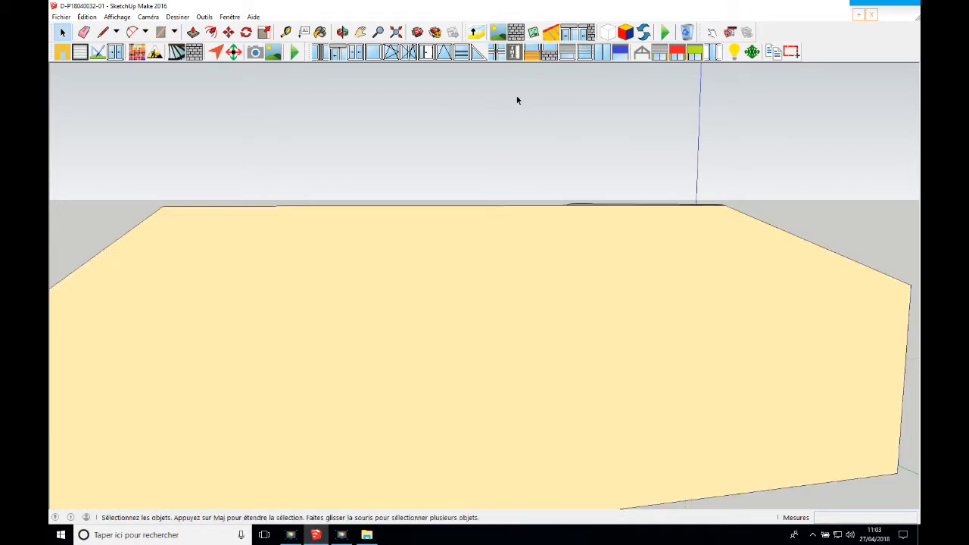
# Designate the eave edge at the wing's right end as a gutter (chéneau)
pyautogui.click(343, 32)
pyautogui.moveTo(356, 262); pyautogui.dragTo(649, 238)
pyautogui.click(63, 32)
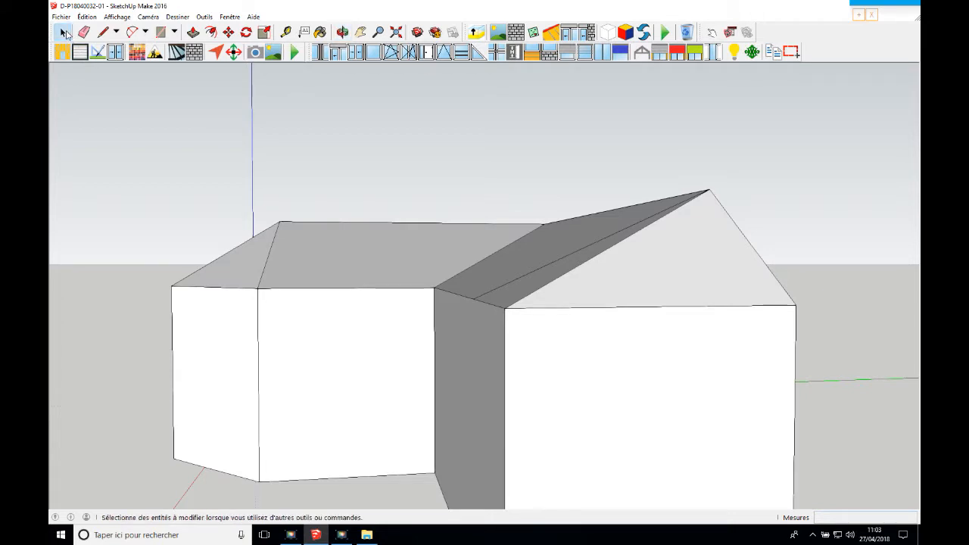
pyautogui.click(608, 309)
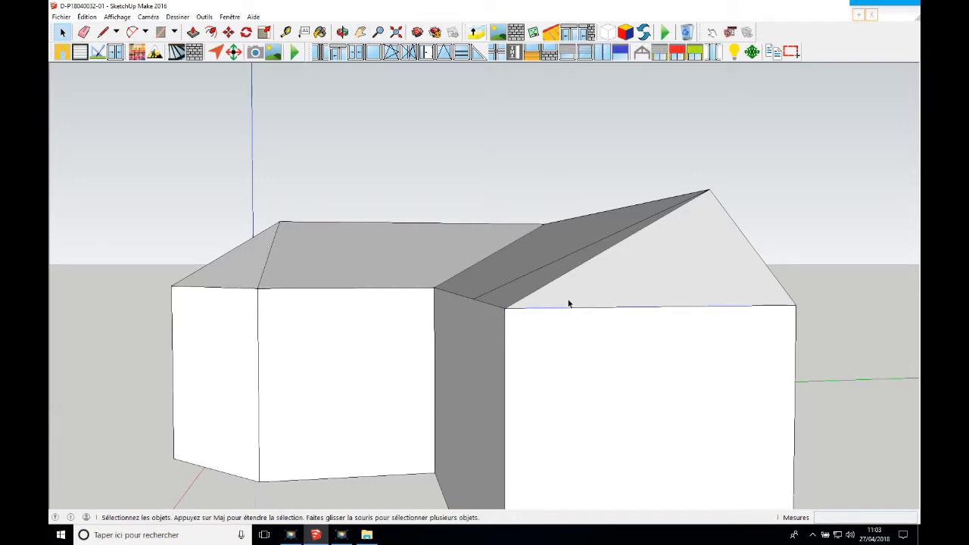
# Designate the eave edges along the wing's front and the projecting section's inner side, right cut corner and front as gutters
pyautogui.click(342, 32)
pyautogui.moveTo(398, 225); pyautogui.dragTo(500, 228)
pyautogui.click(62, 32)
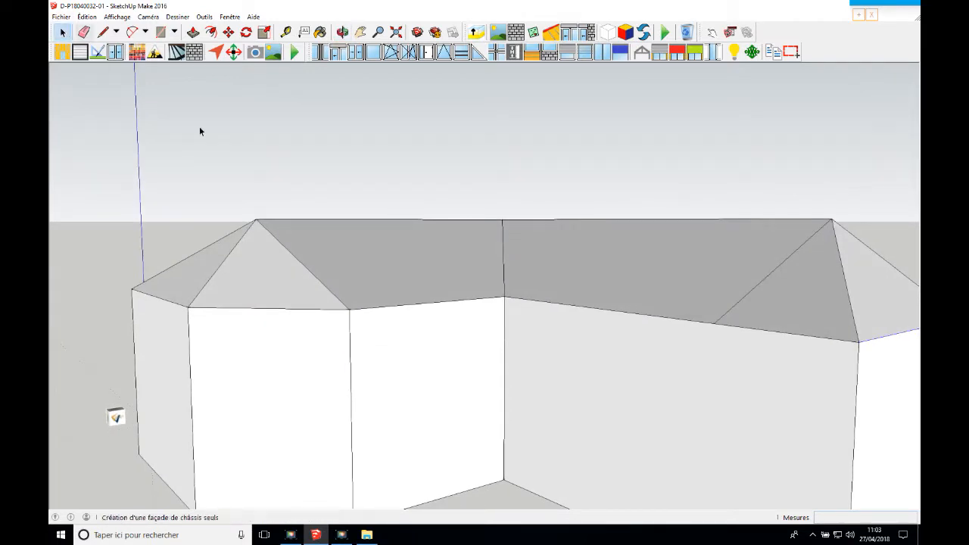
pyautogui.click(792, 335)
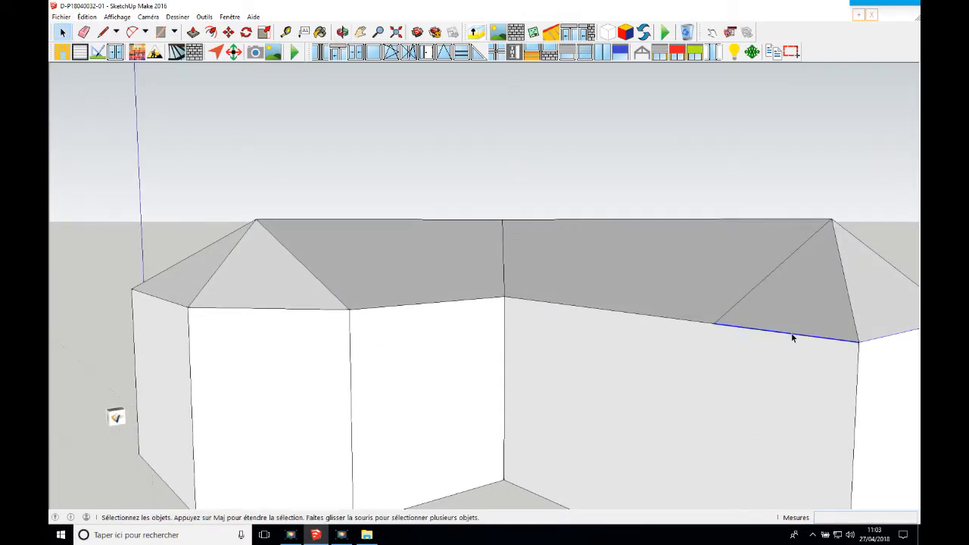
pyautogui.keyDown('shift'); pyautogui.click(701, 324); pyautogui.keyUp('shift')
pyautogui.keyDown('shift'); pyautogui.click(445, 303); pyautogui.keyUp('shift')
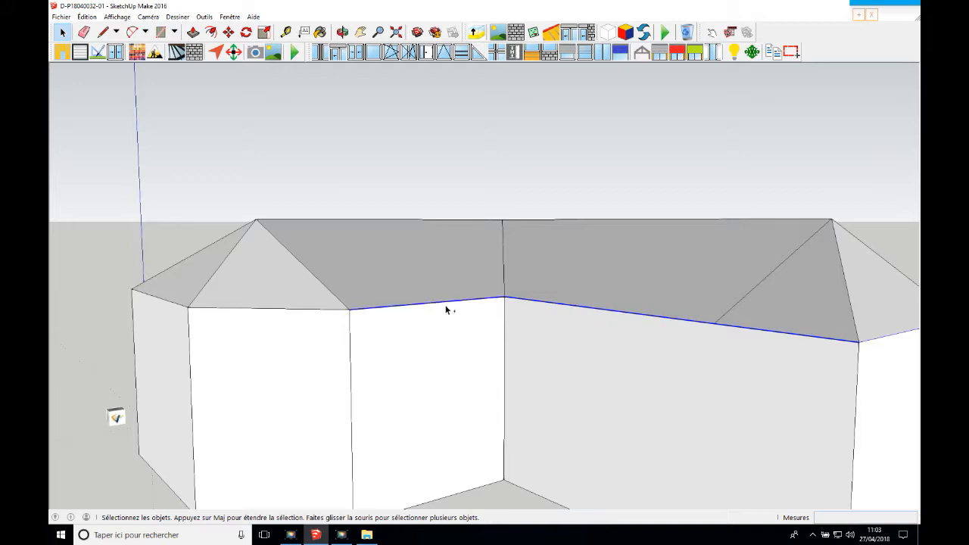
pyautogui.keyDown('shift'); pyautogui.click(326, 310); pyautogui.keyUp('shift')
pyautogui.keyDown('shift'); pyautogui.click(168, 303); pyautogui.keyUp('shift')
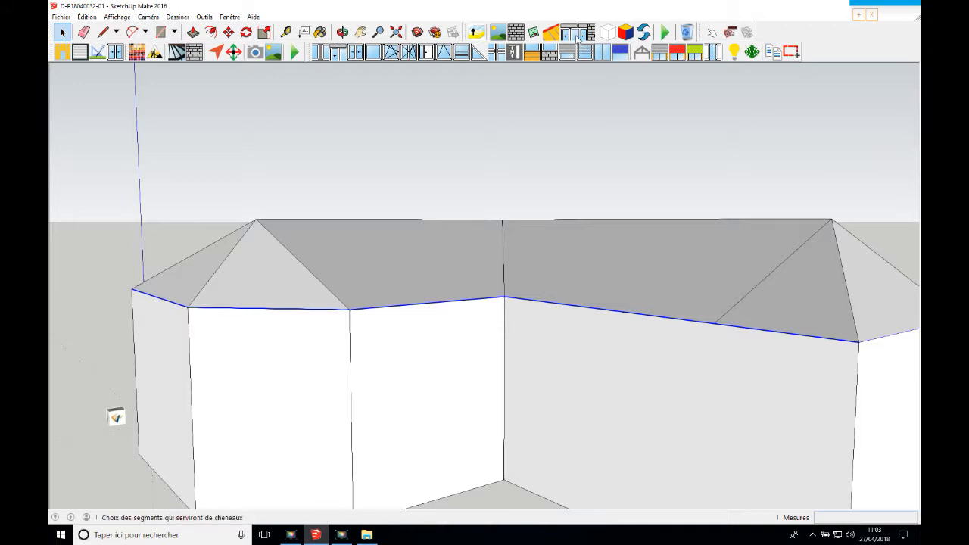
# Designate the eave edges of the left cut corner and the long left side as gutters
pyautogui.click(342, 32)
pyautogui.moveTo(378, 195); pyautogui.dragTo(409, 225)
pyautogui.press('space')
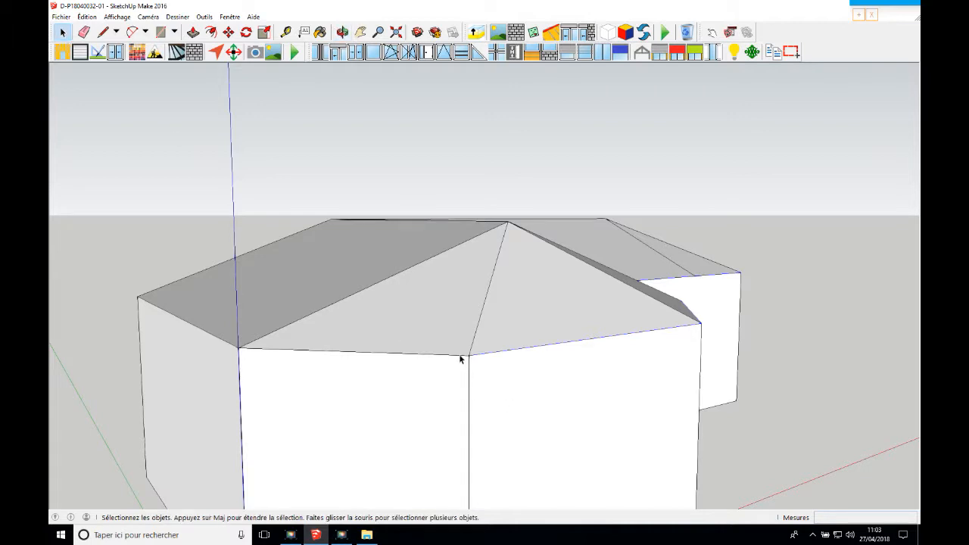
pyautogui.keyDown('shift'); pyautogui.click(440, 353); pyautogui.keyUp('shift')
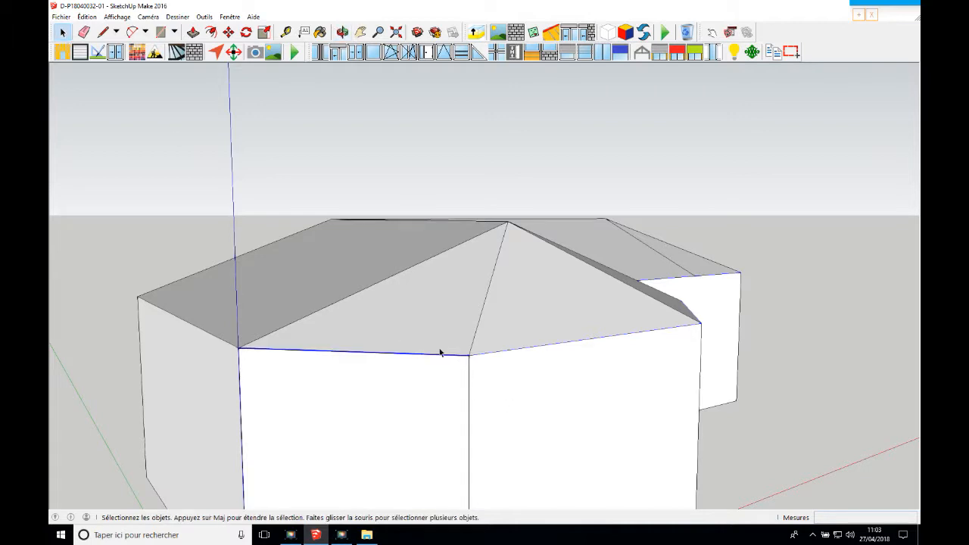
pyautogui.keyDown('shift'); pyautogui.click(232, 347); pyautogui.keyUp('shift')
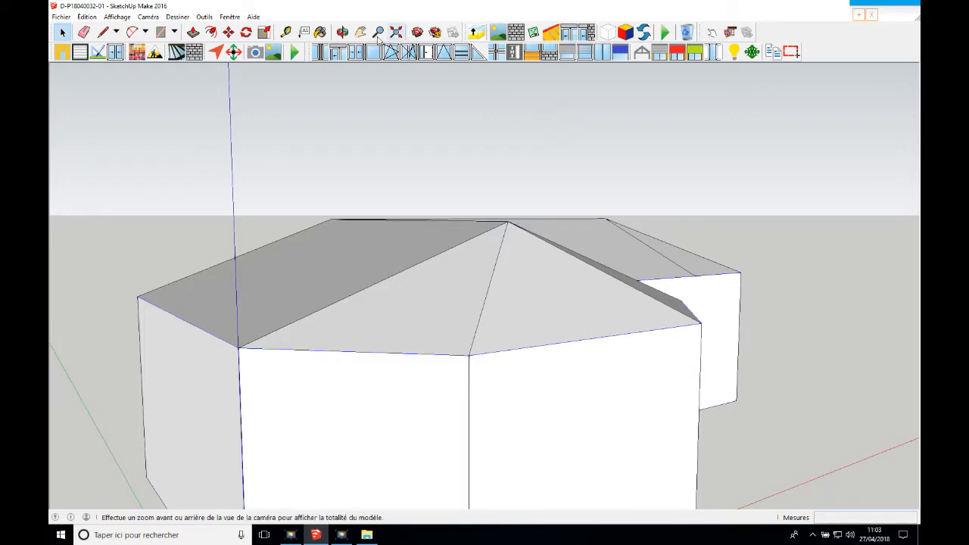
# Designate both ridge lines, over the projecting section and along the wing, as the roof's ridges
pyautogui.click(343, 32)
pyautogui.moveTo(687, 268); pyautogui.dragTo(439, 292)
pyautogui.click(62, 32)
pyautogui.keyDown('shift'); pyautogui.click(383, 214); pyautogui.keyUp('shift')
pyautogui.keyDown('shift'); pyautogui.click(598, 210); pyautogui.keyUp('shift')
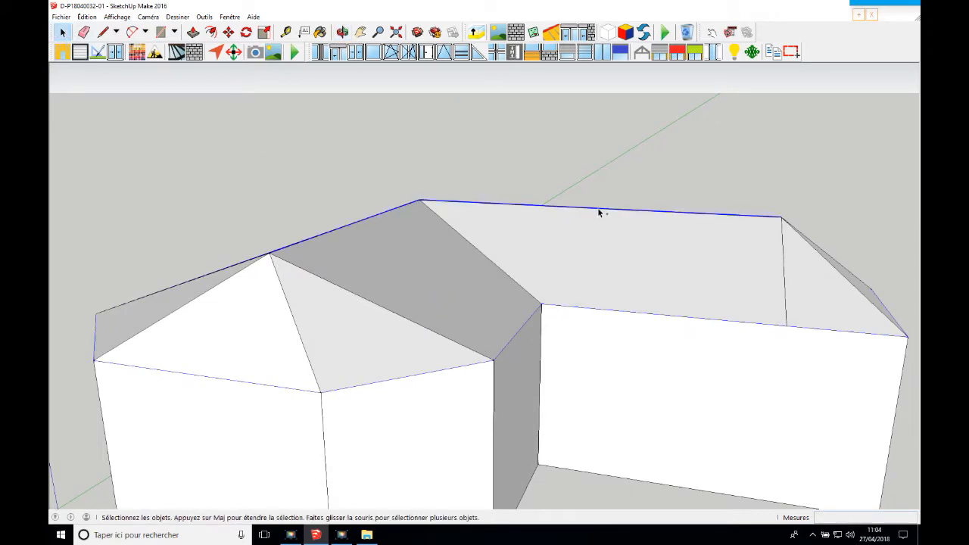
pyautogui.click(551, 34)
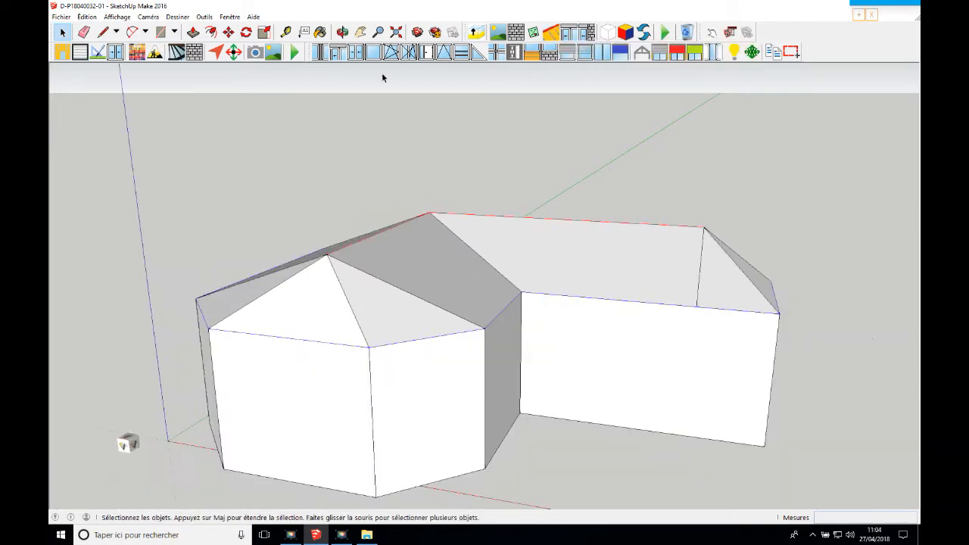
# End the drawing and build the roof and facade structure with the "Avec volet roulant" range
pyautogui.click(343, 32)
pyautogui.moveTo(530, 265); pyautogui.dragTo(703, 260)
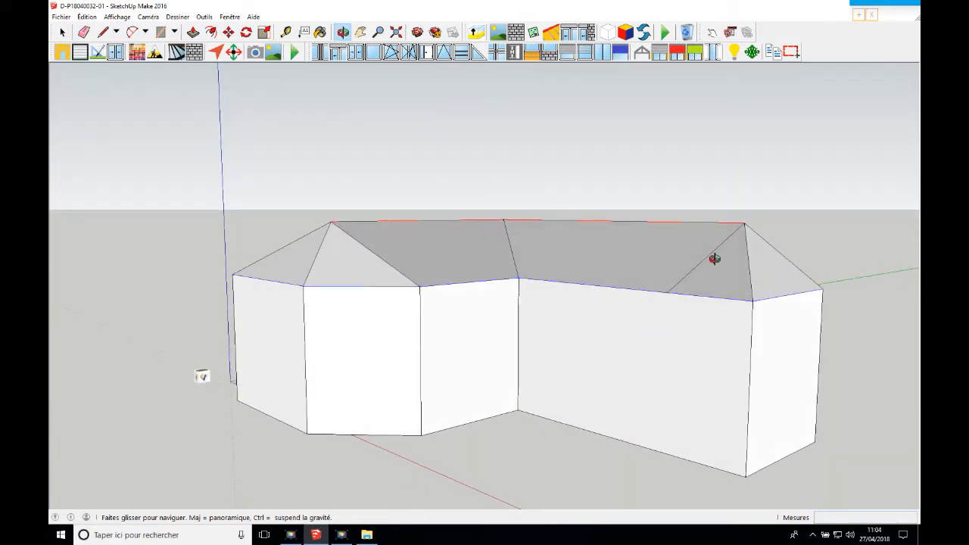
pyautogui.press('space')
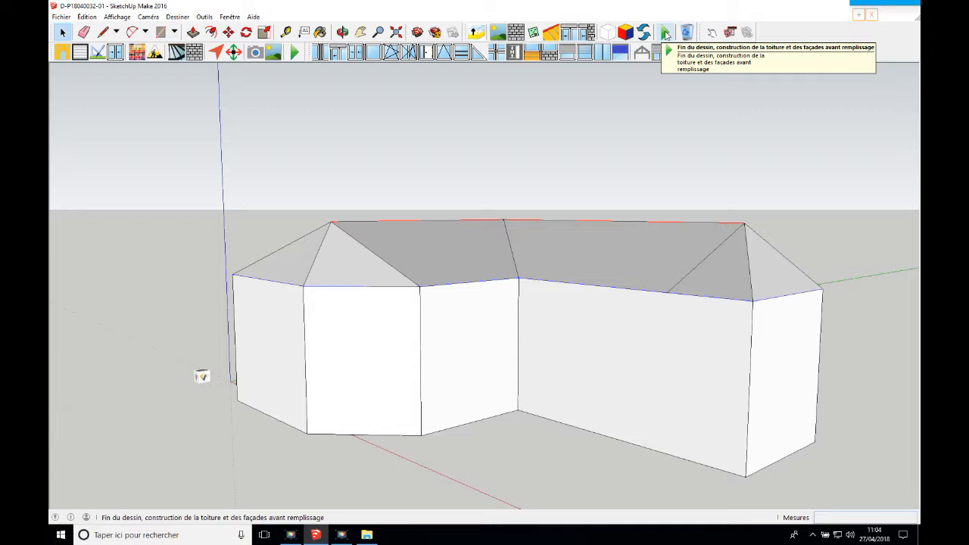
pyautogui.click(666, 33)
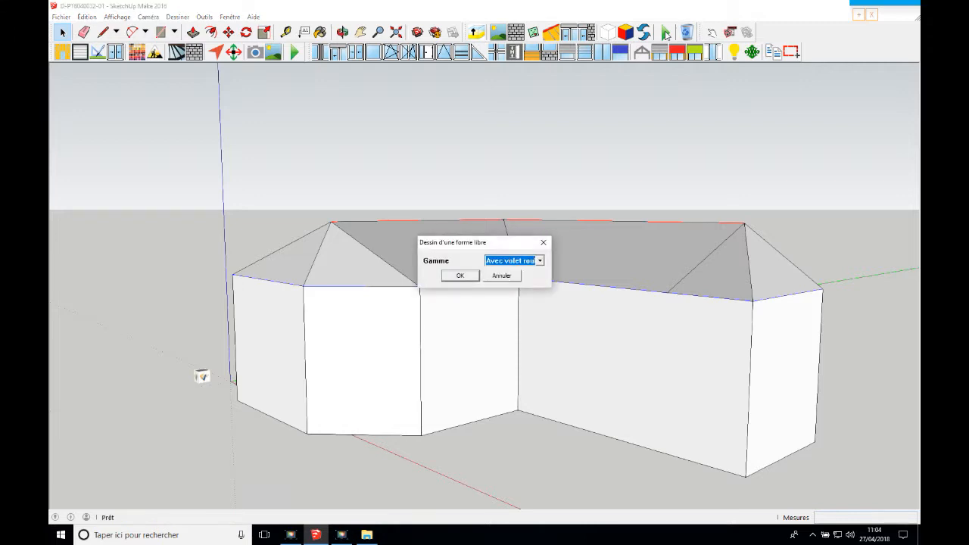
pyautogui.click(522, 264)
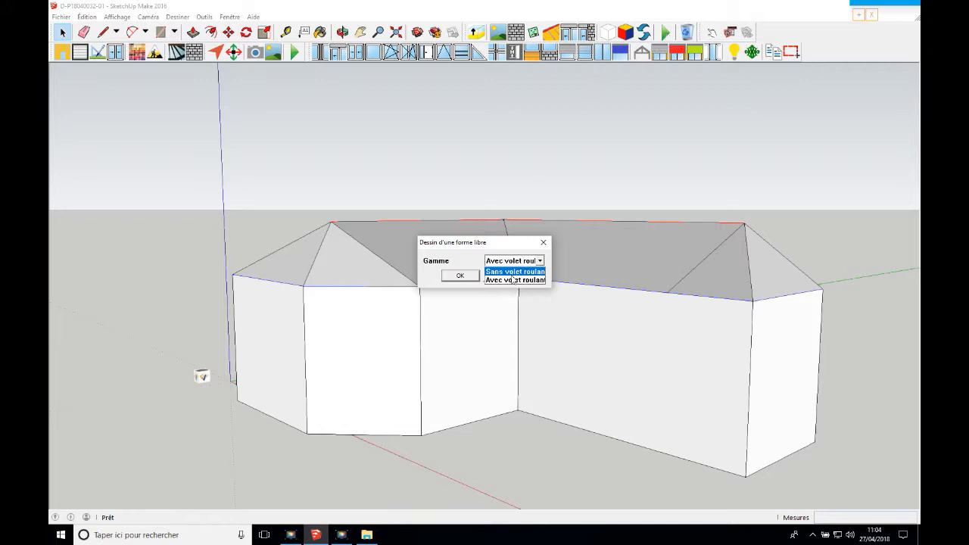
pyautogui.click(511, 280)
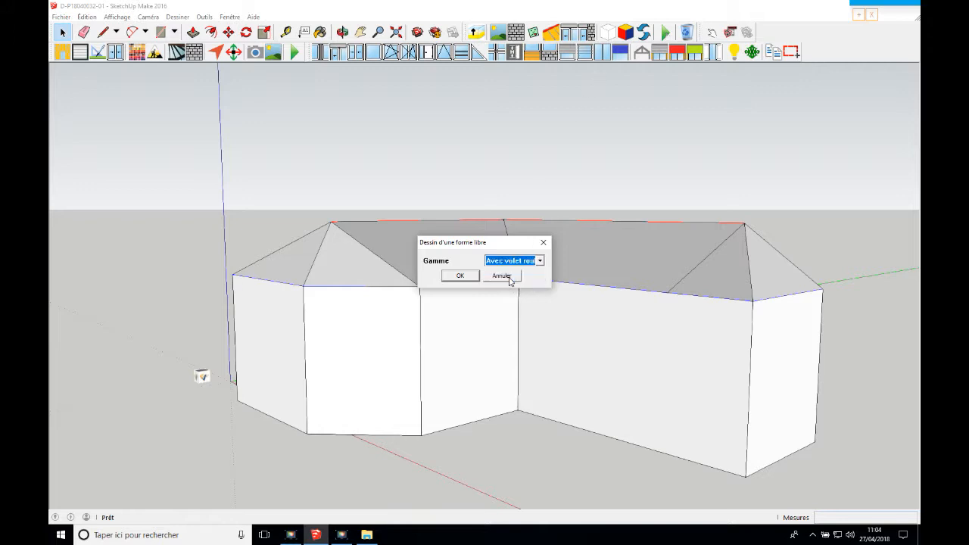
pyautogui.click(460, 276)
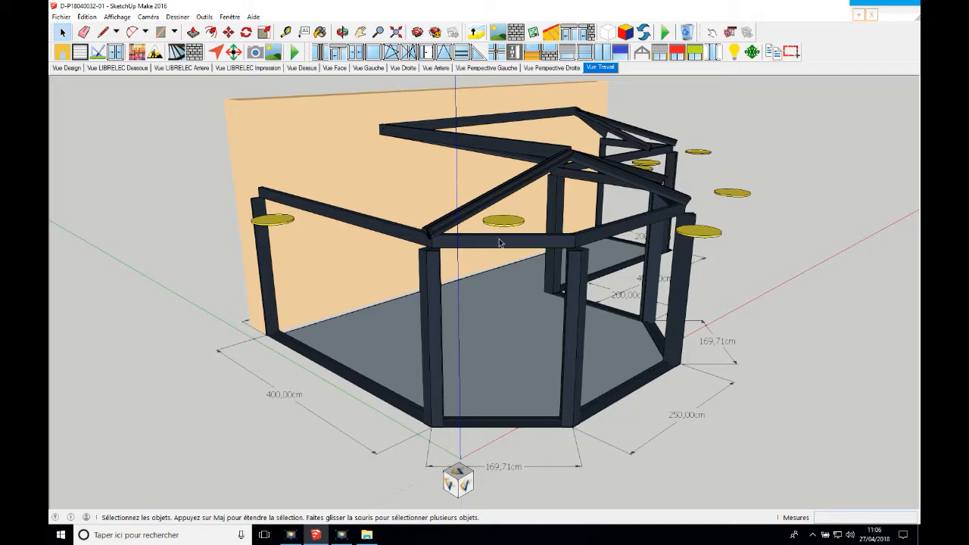
# Fill the left rectangular roof slope with equally spaced bays (Entraxes égaux: Oui) using PS66-E122.5 S Blc/Ardoise panels
pyautogui.moveTo(523, 267)
pyautogui.mouseDown()
pyautogui.moveTo(467, 216)
pyautogui.moveTo(444, 287)
pyautogui.moveTo(532, 268)
pyautogui.moveTo(519, 275)
pyautogui.mouseUp()
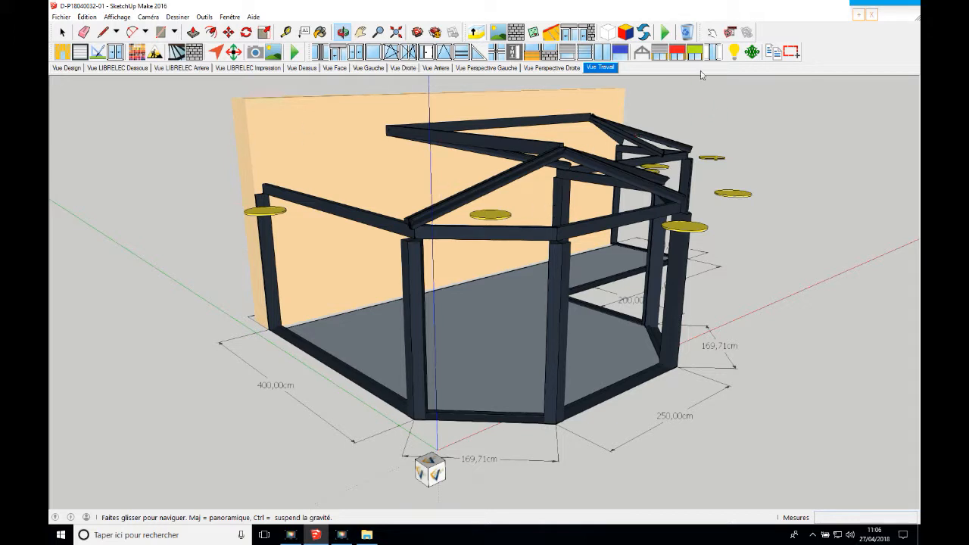
pyautogui.click(713, 33)
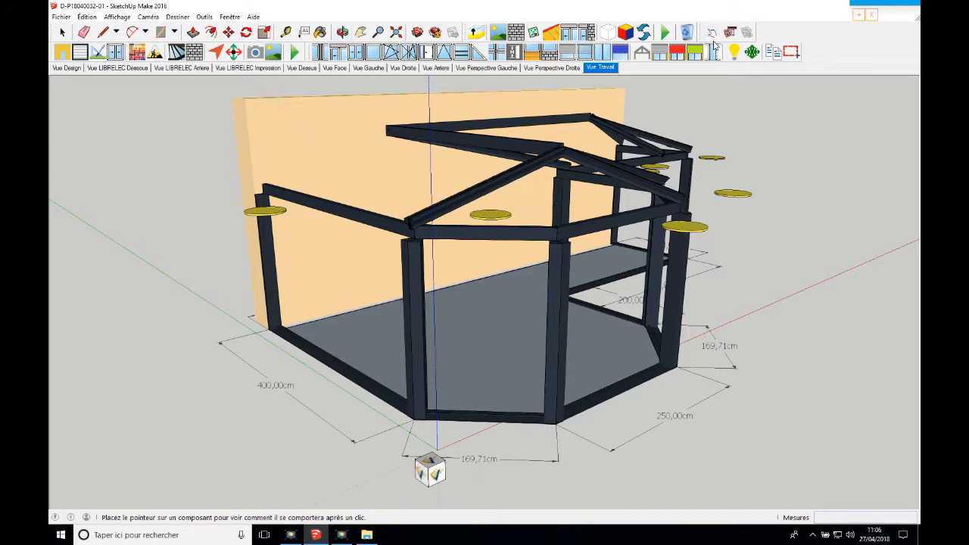
pyautogui.click(274, 214)
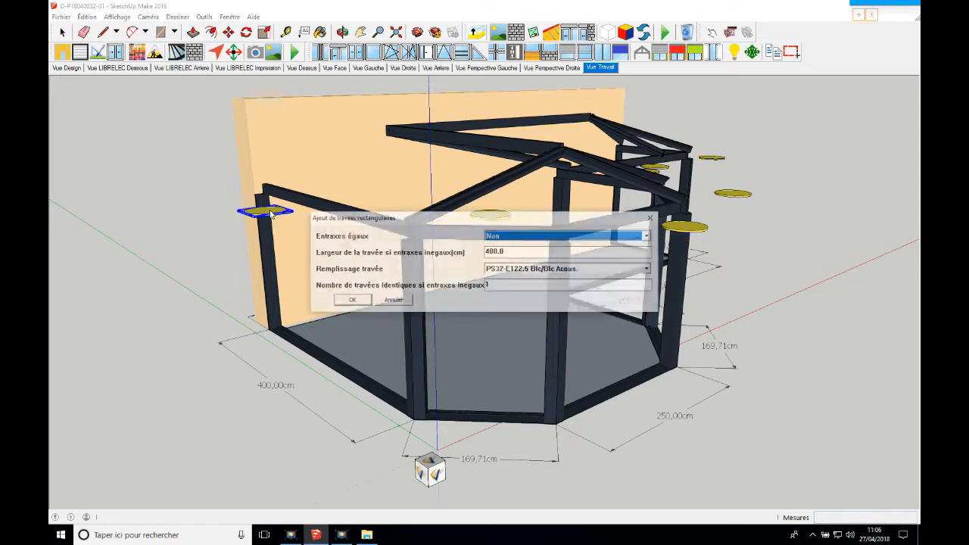
pyautogui.click(530, 237)
pyautogui.click(525, 247)
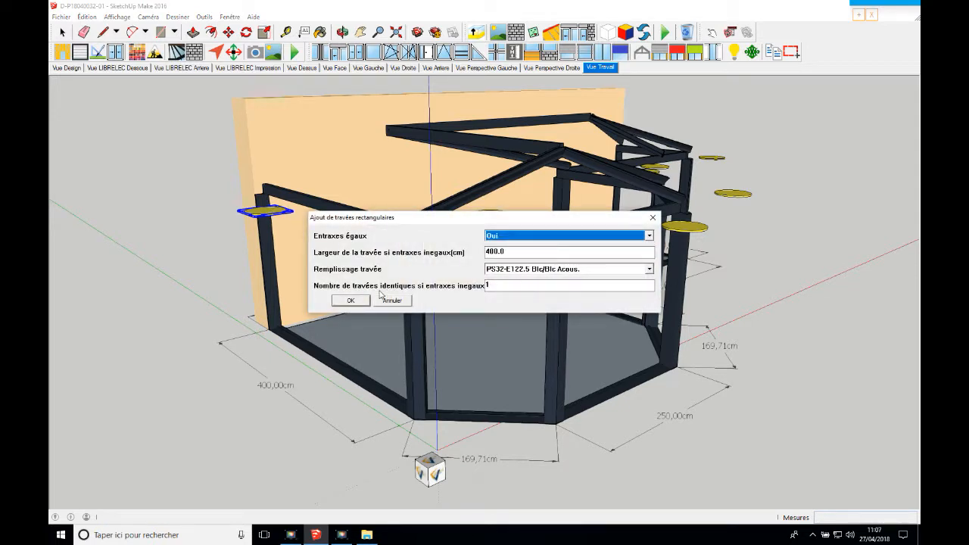
pyautogui.click(530, 270)
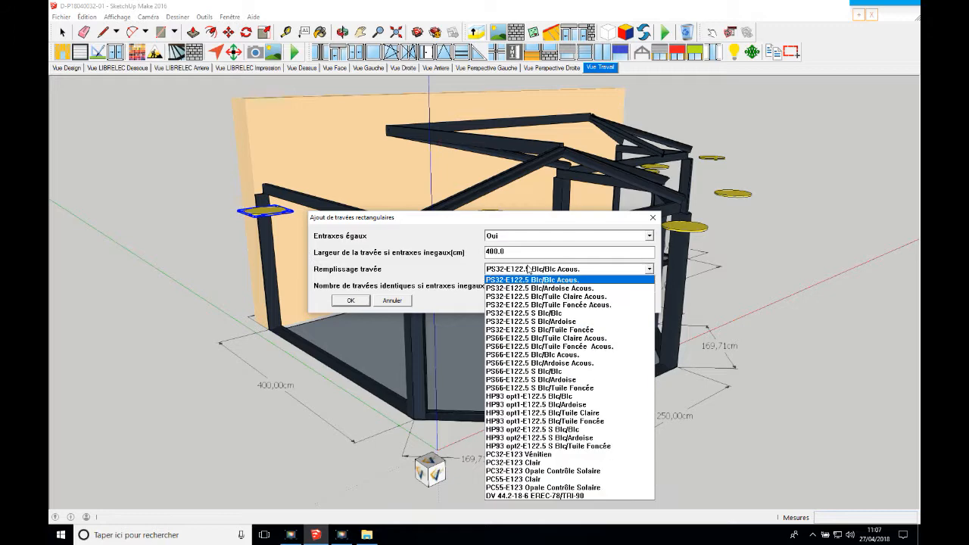
pyautogui.click(523, 379)
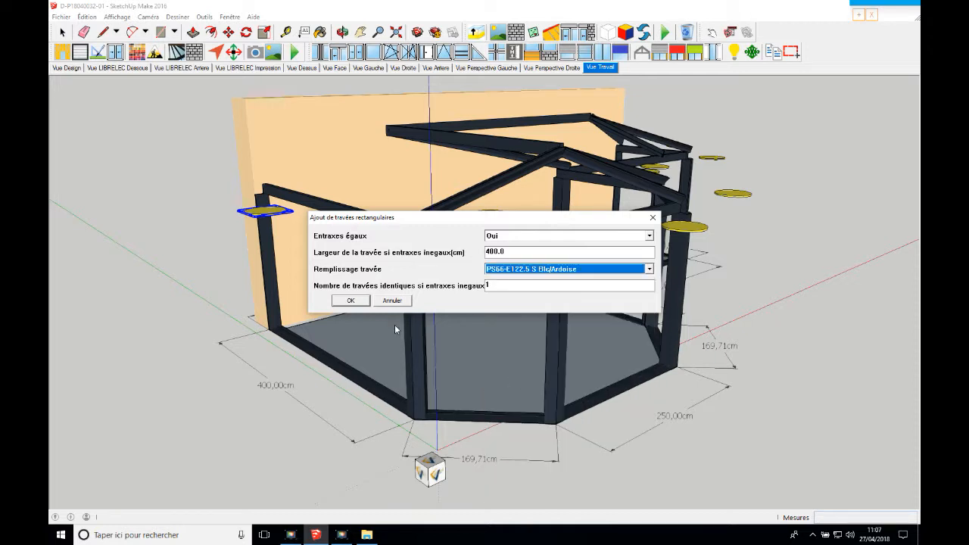
pyautogui.click(351, 301)
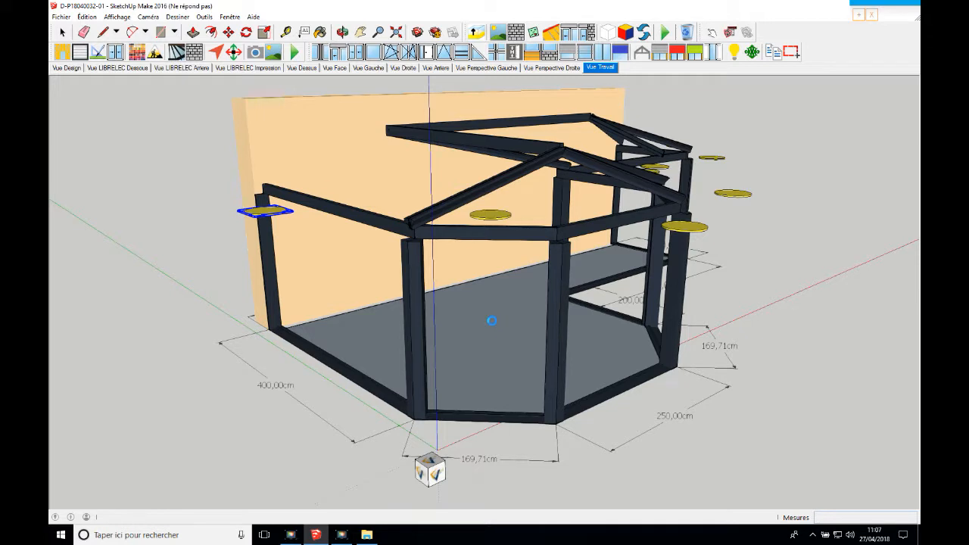
# Fill the triangular roof slope over the left cut corner as Toiture quart soleil with equal spacing and no intermediate rafters
pyautogui.click(493, 216)
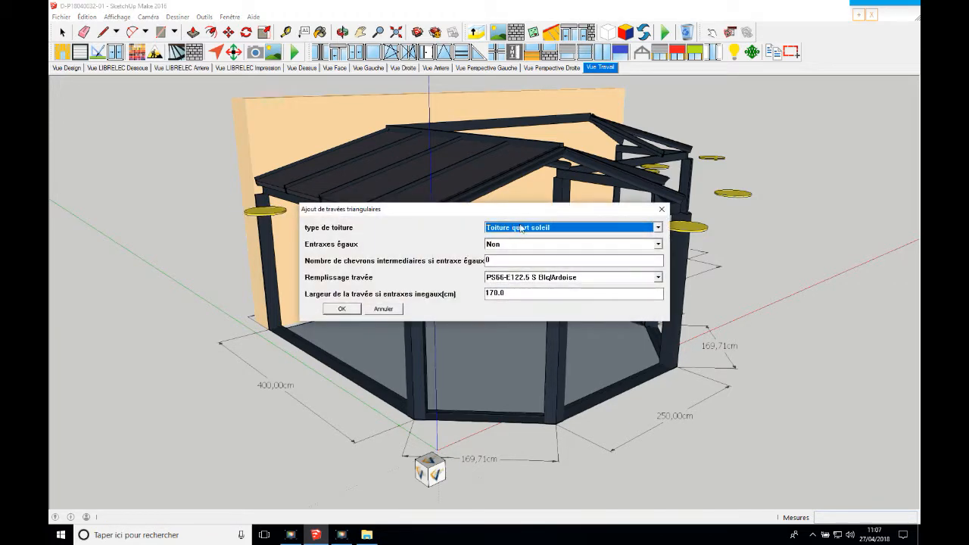
pyautogui.click(507, 244)
pyautogui.click(503, 260)
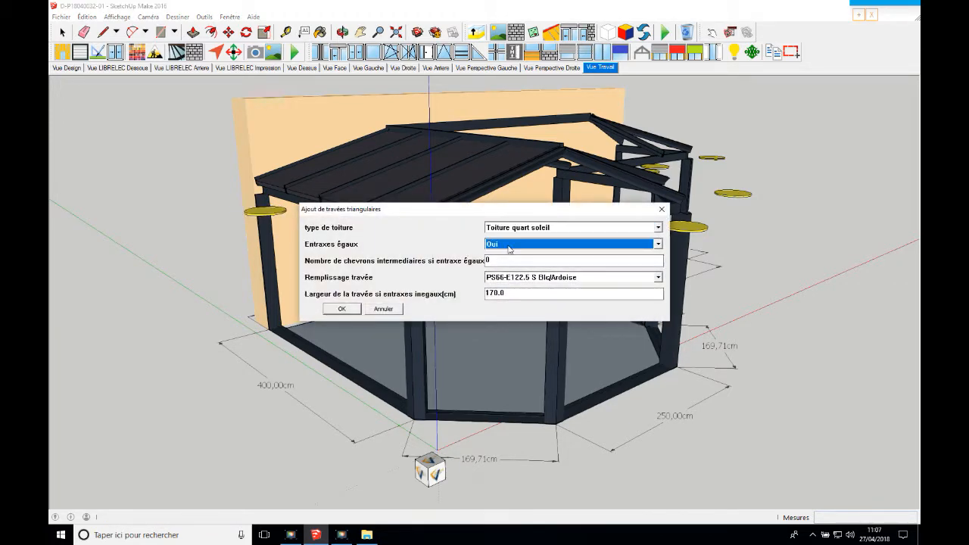
pyautogui.click(515, 232)
pyautogui.click(514, 238)
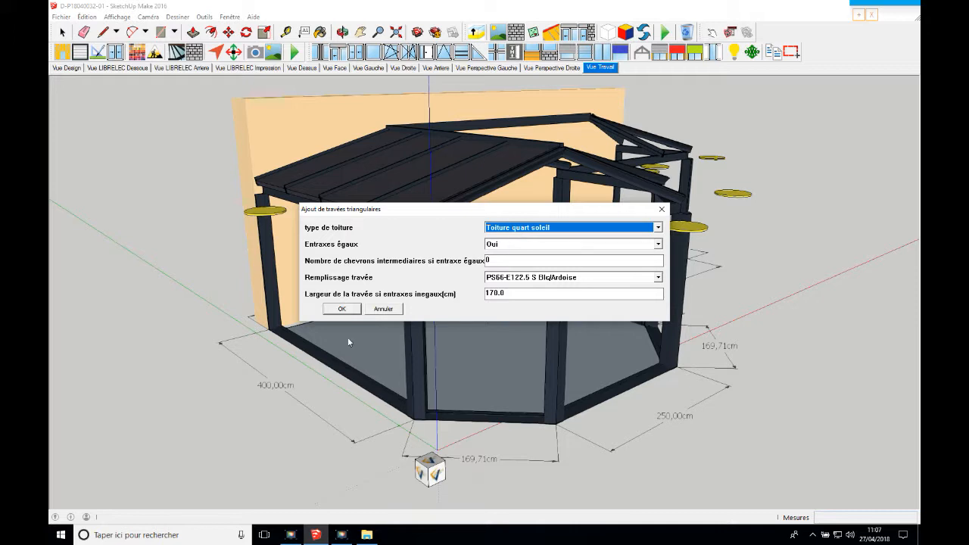
pyautogui.click(357, 309)
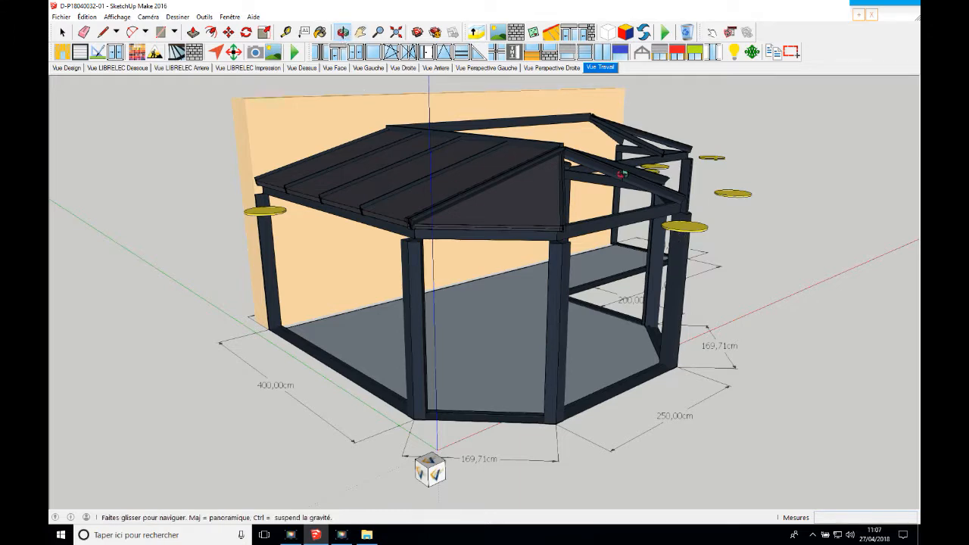
# Fill the front triangular roof slope with equal spacing and 1 intermediate rafter
pyautogui.click(343, 31)
pyautogui.click(714, 35)
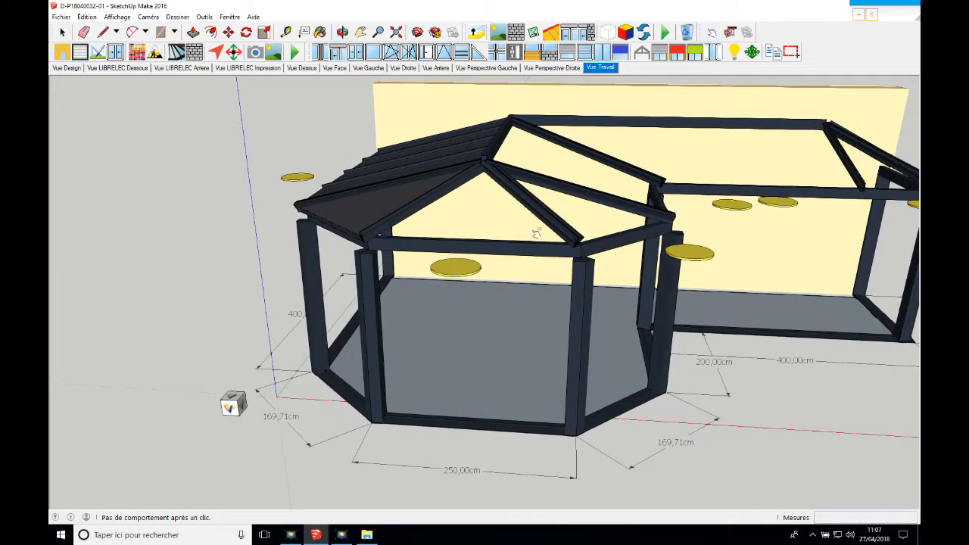
pyautogui.click(455, 271)
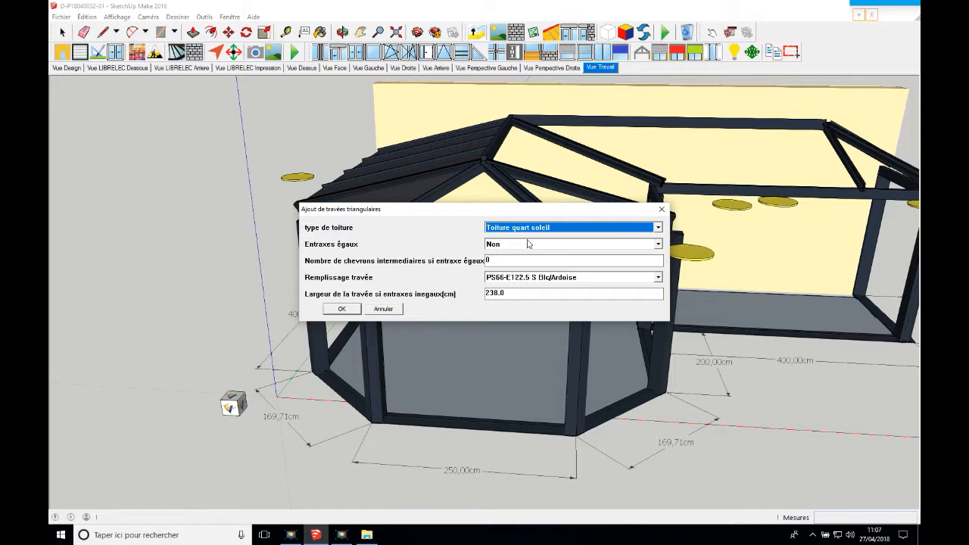
pyautogui.click(493, 245)
pyautogui.click(506, 257)
pyautogui.press('Tab')
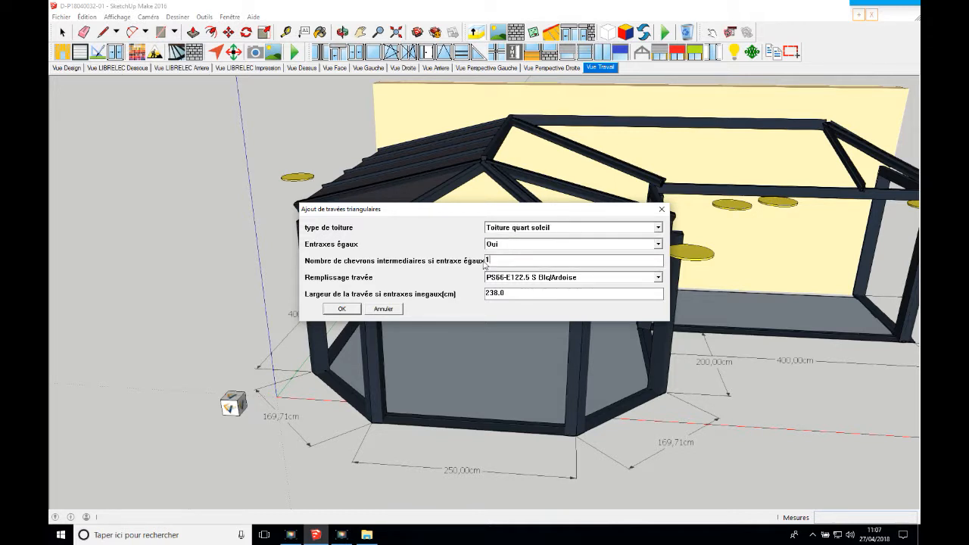
pyautogui.press('Return')
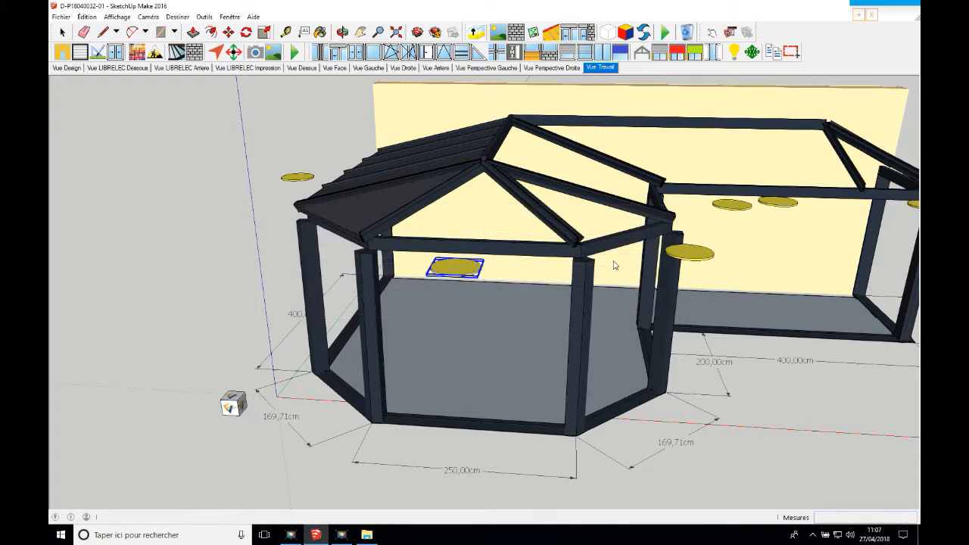
# Fill the triangular roof slope over the right cut corner with equal spacing and PS66-E122.5 S Blc/Ardoise panels
pyautogui.click(692, 255)
pyautogui.click(533, 244)
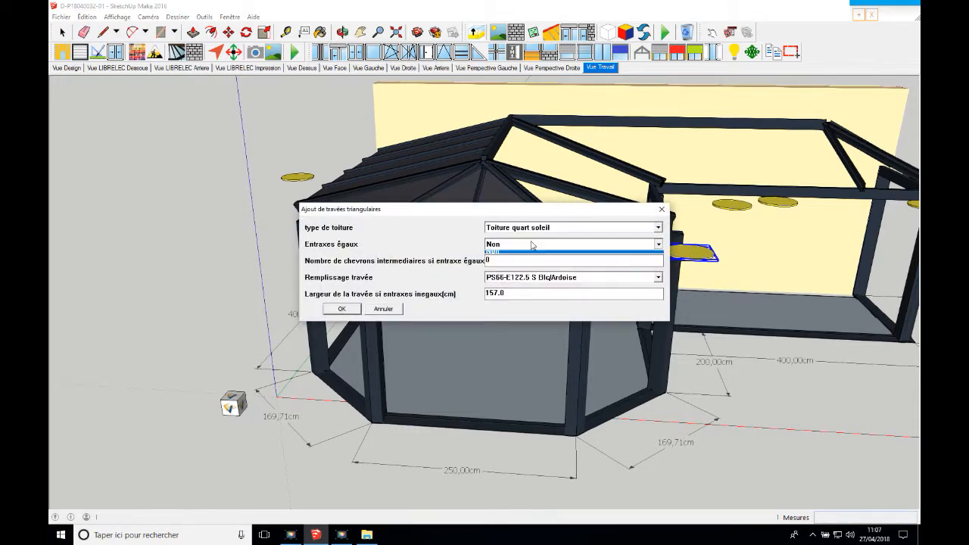
pyautogui.click(521, 256)
pyautogui.click(342, 309)
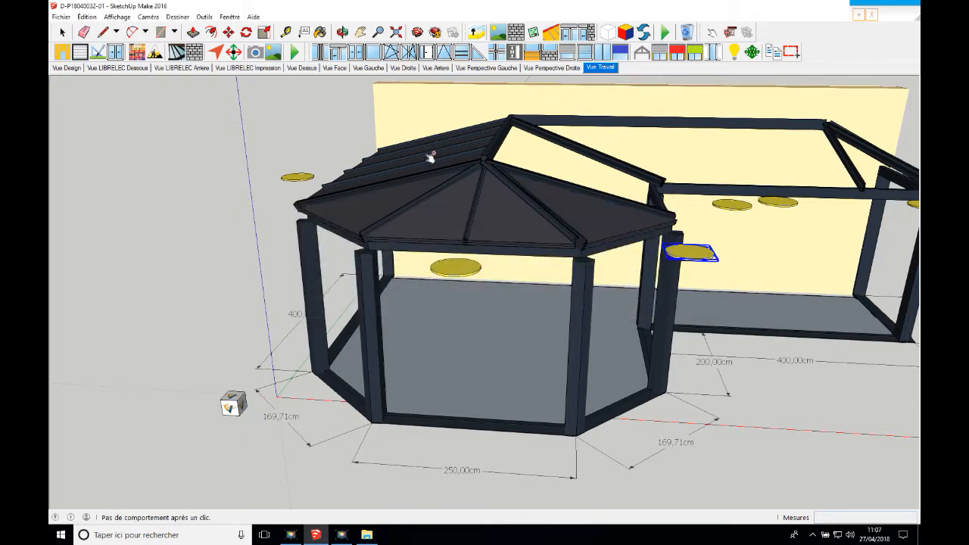
pyautogui.scroll(-2, 433, 156)
pyautogui.click(342, 32)
pyautogui.moveTo(409, 220); pyautogui.dragTo(344, 209)
pyautogui.scroll(-1, 140, 251)
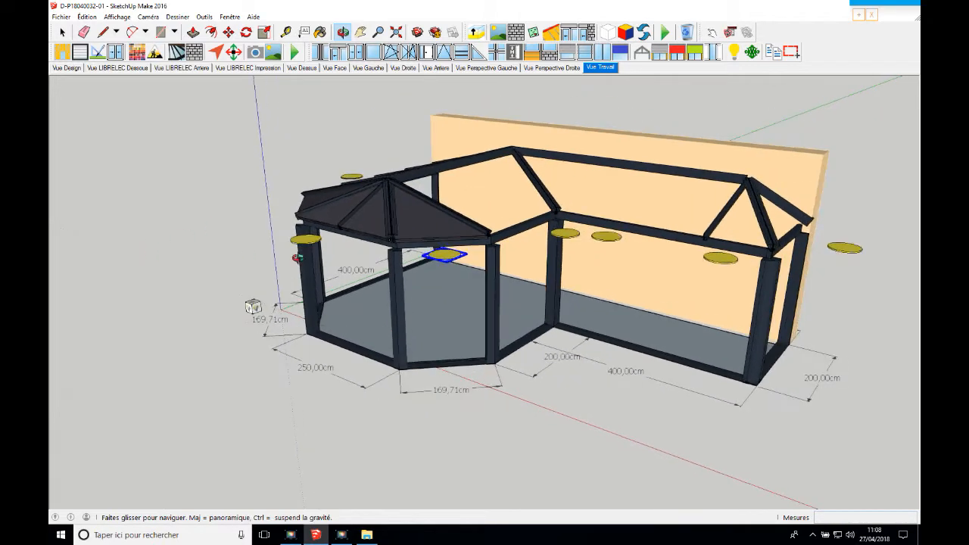
# Fill the front wing's inner rectangular roof slope with equally spaced bays (Entraxes égaux: Oui) using PS66-E122.5 S Blc/Ardoise panels
pyautogui.moveTo(467, 260); pyautogui.dragTo(405, 258)
pyautogui.moveTo(503, 314); pyautogui.dragTo(603, 356)
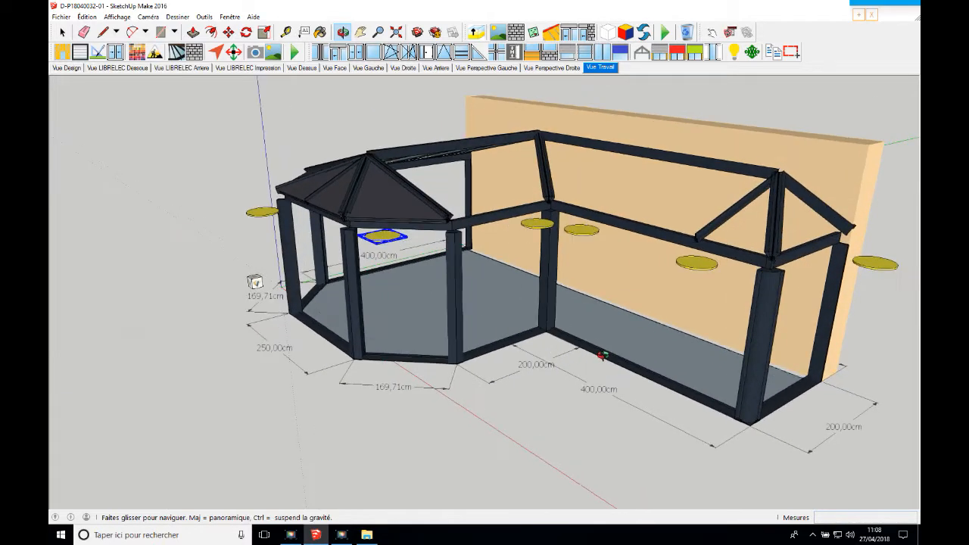
pyautogui.click(712, 32)
pyautogui.click(533, 228)
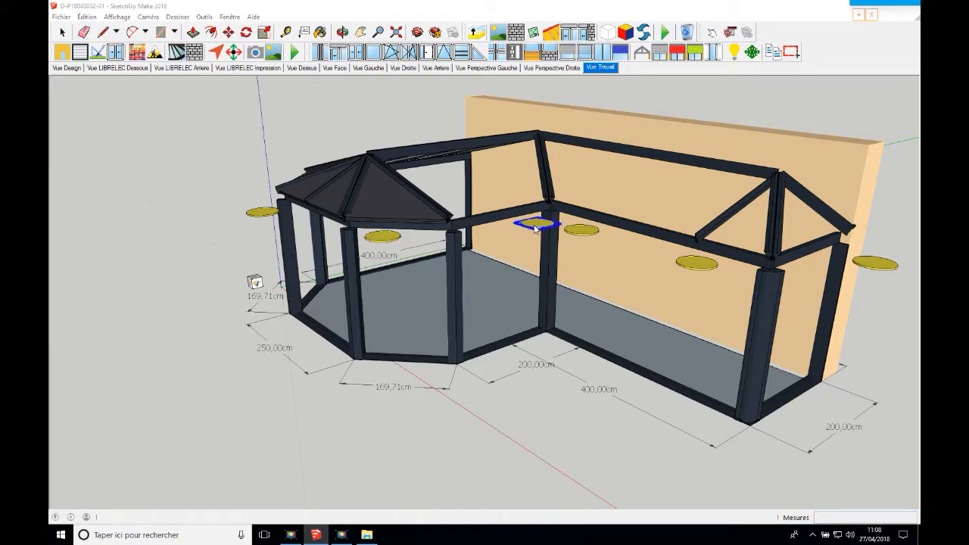
pyautogui.click(515, 237)
pyautogui.click(515, 244)
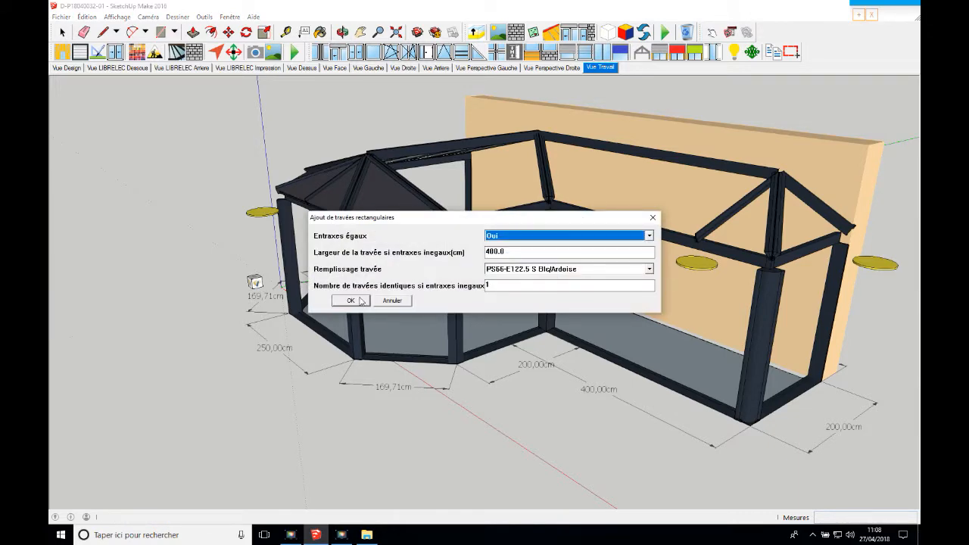
pyautogui.click(350, 300)
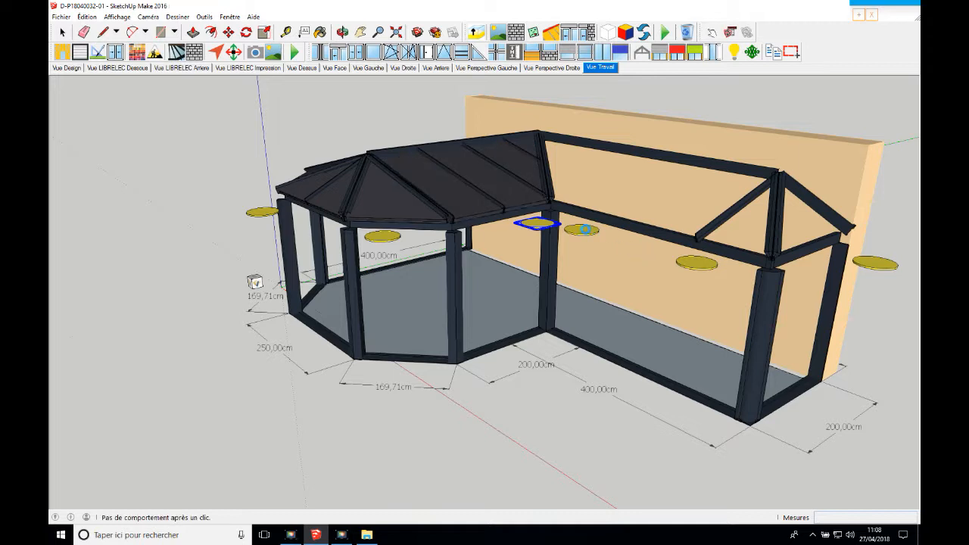
# Fill the right wing's long rectangular roof slope with equally spaced bays using PS66-E122.5 S Blc/Ardoise panels
pyautogui.click(581, 227)
pyautogui.click(588, 235)
pyautogui.click(531, 247)
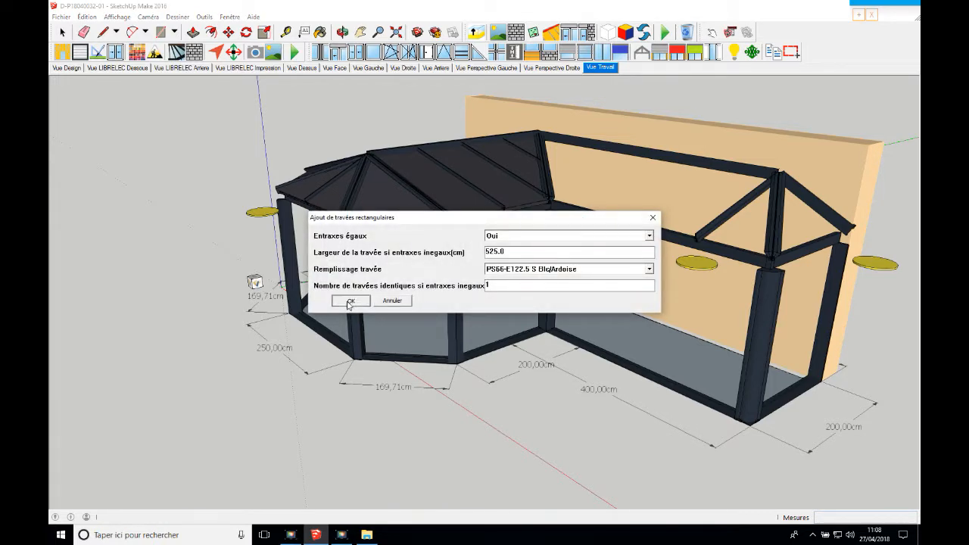
pyautogui.click(351, 300)
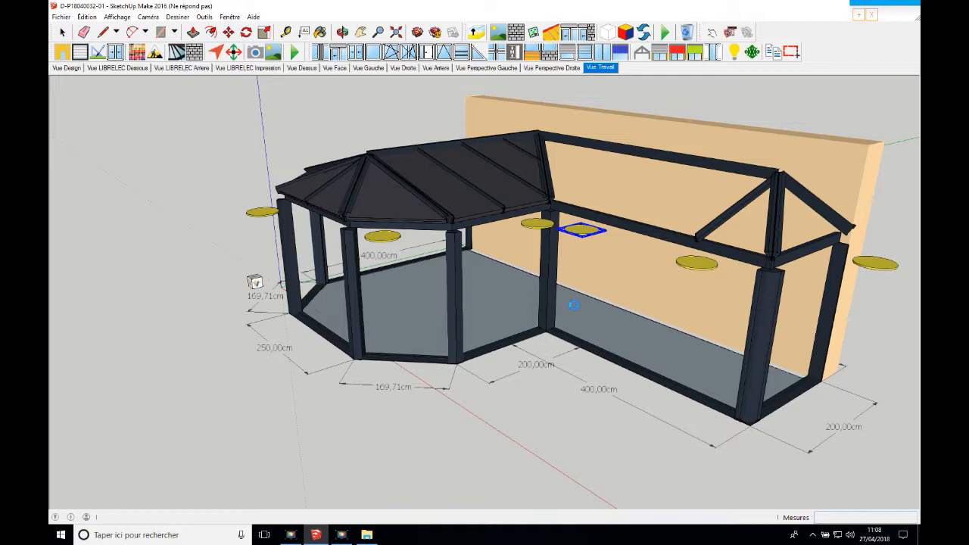
# Fill the two triangular roof slopes at the right wing's end as Toiture aretier with PS66-E122.5 S Blc/Ardoise panels, the end slope's bay 200 cm wide
pyautogui.click(703, 265)
pyautogui.click(564, 228)
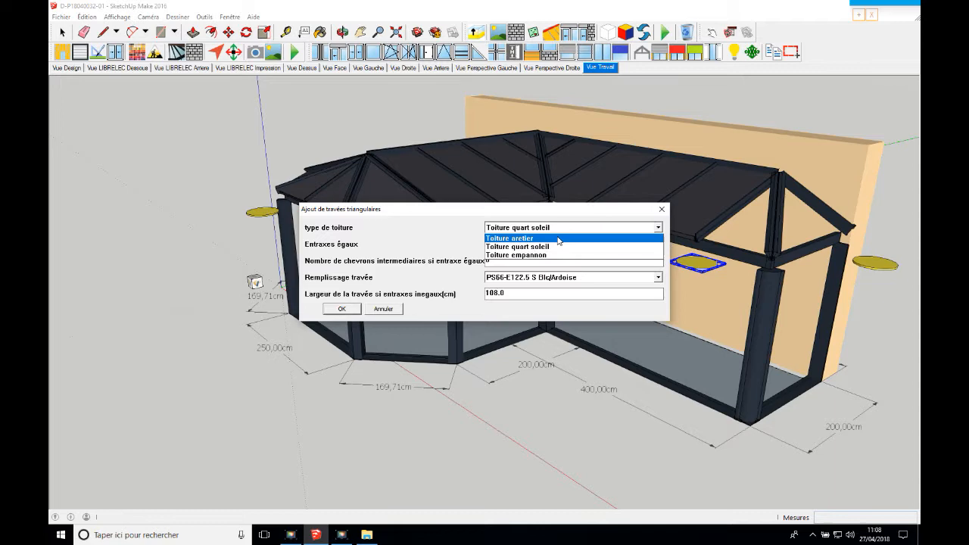
pyautogui.click(543, 237)
pyautogui.click(342, 309)
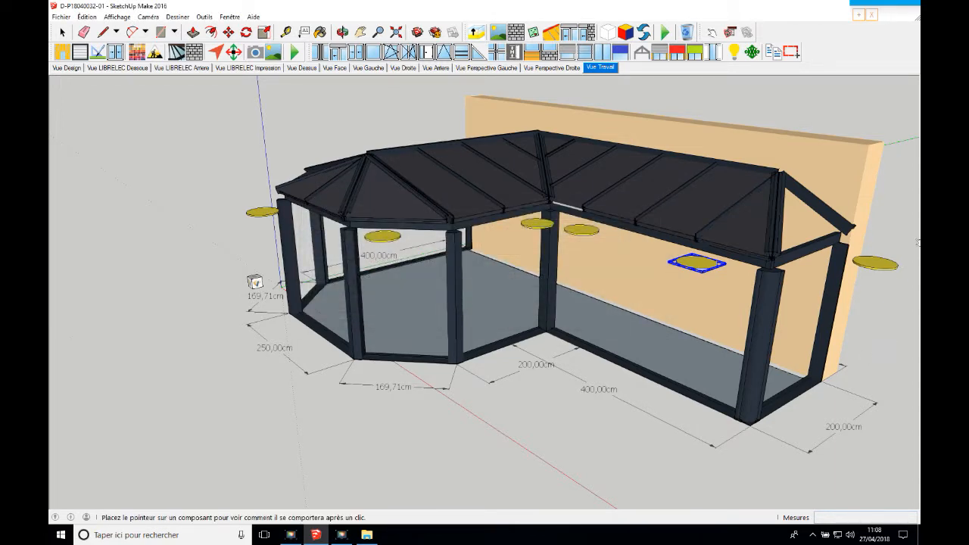
pyautogui.click(886, 264)
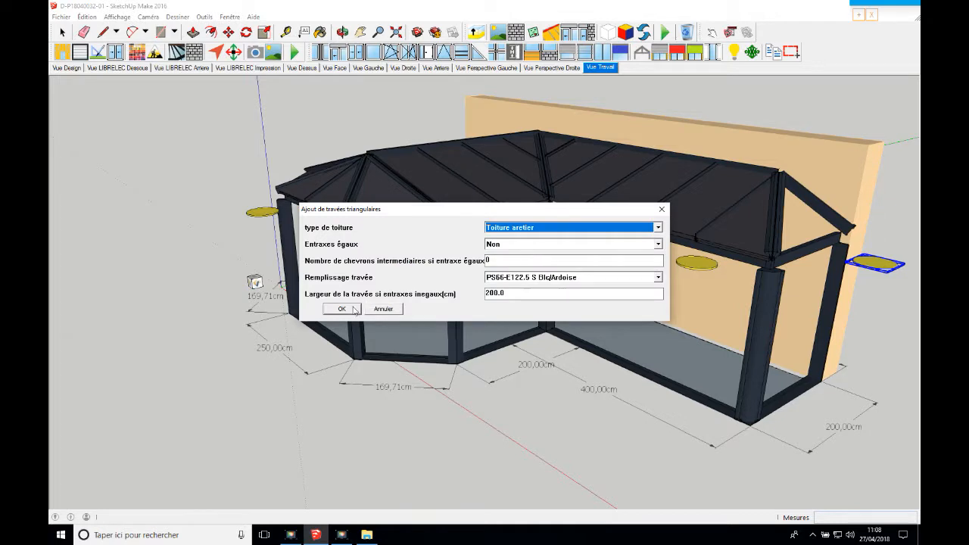
pyautogui.click(342, 309)
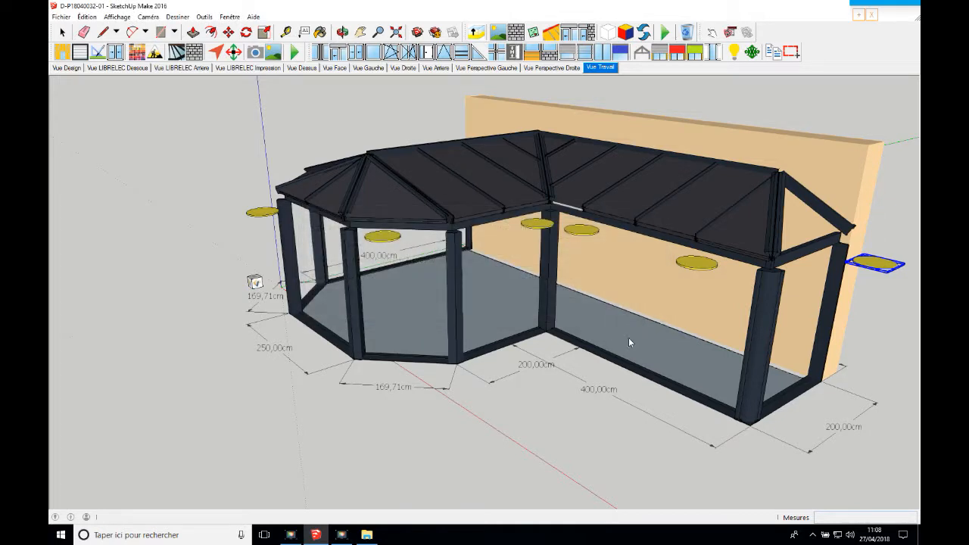
# Add an AV3 cornice along the eaves of the whole veranda
pyautogui.click(343, 32)
pyautogui.moveTo(394, 144); pyautogui.dragTo(422, 117)
pyautogui.click(62, 32)
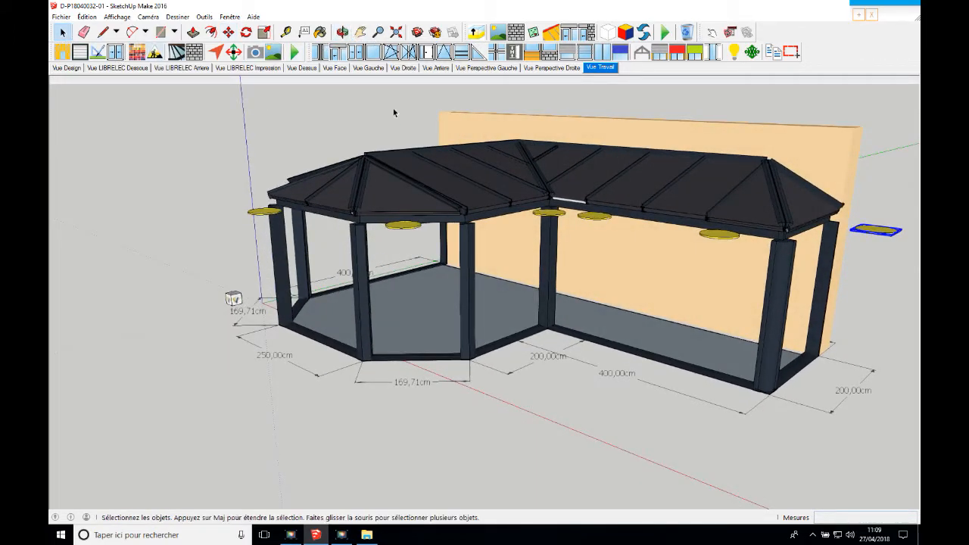
pyautogui.click(441, 129)
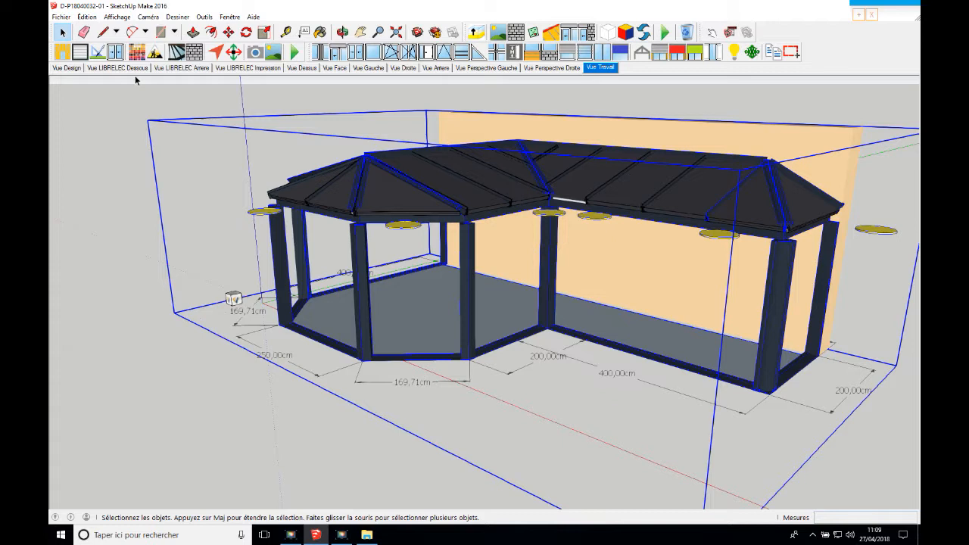
pyautogui.click(342, 57)
pyautogui.click(509, 263)
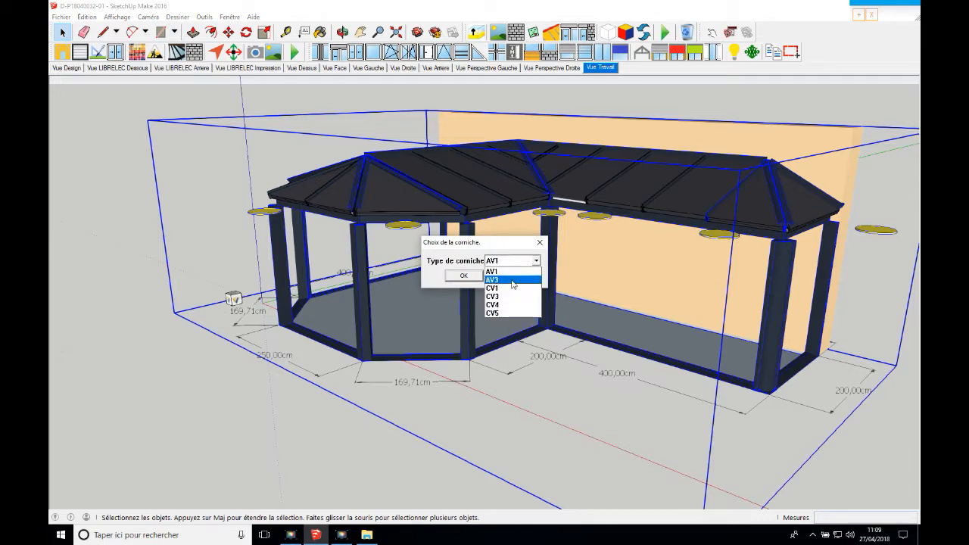
pyautogui.click(509, 280)
pyautogui.click(462, 277)
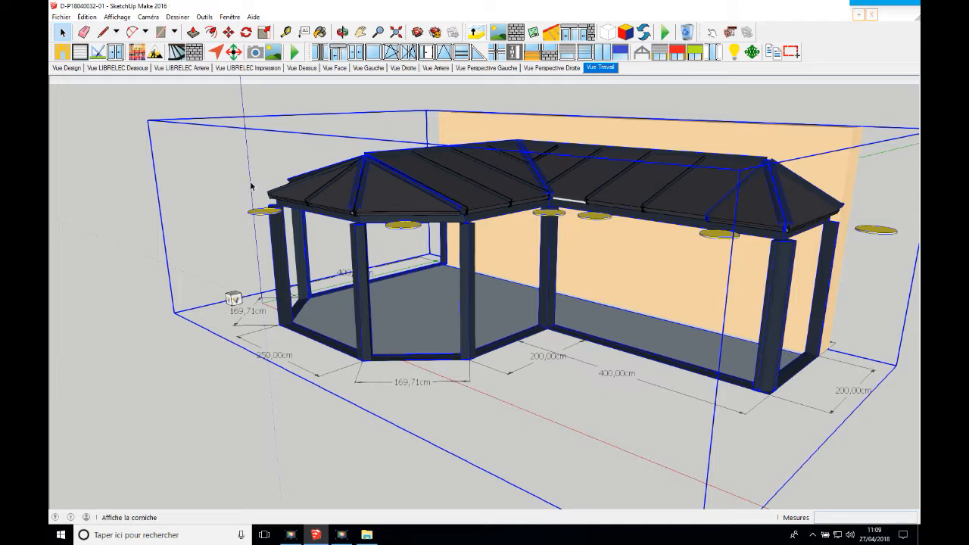
pyautogui.click(177, 52)
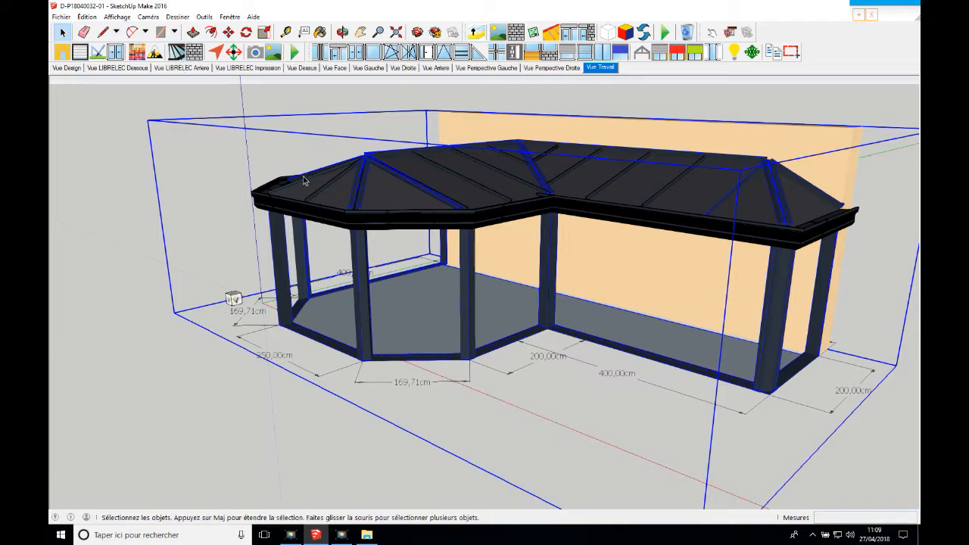
# Add a 3-leaf sliding frame 150 cm wide, positioned A côté toute hauteur, beside the wall-side post of the 400 cm side façade
pyautogui.click(342, 32)
pyautogui.moveTo(362, 241); pyautogui.dragTo(502, 268)
pyautogui.scroll(3, 493, 281)
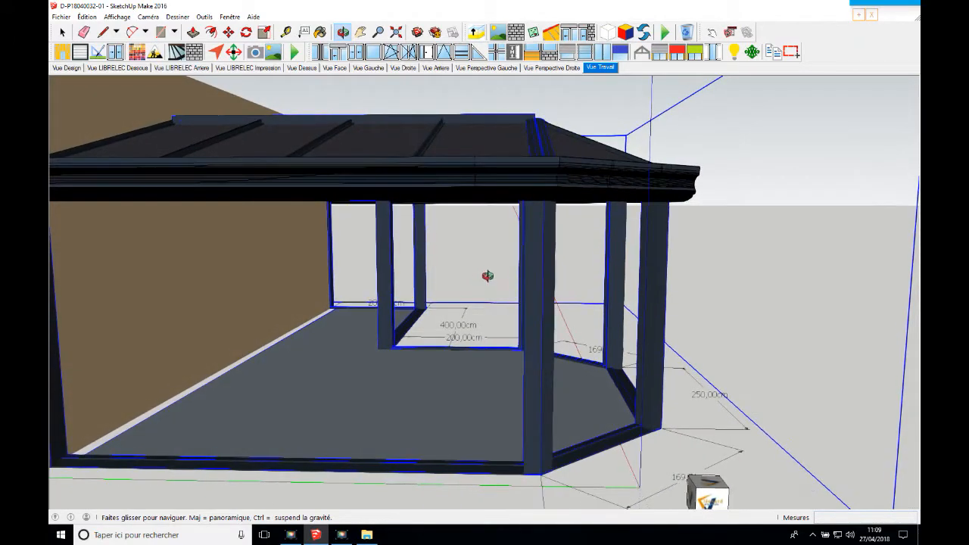
pyautogui.click(360, 32)
pyautogui.moveTo(429, 182); pyautogui.dragTo(473, 185)
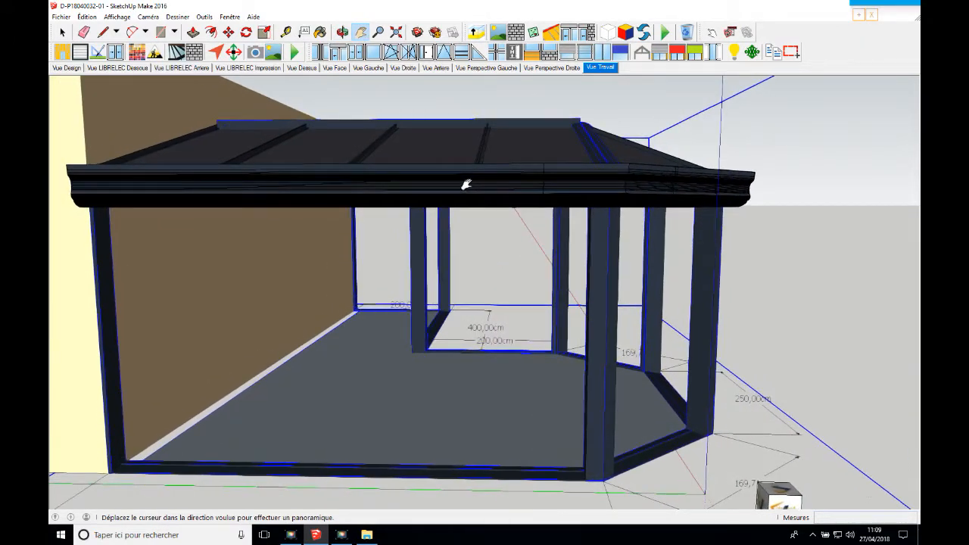
pyautogui.press('space')
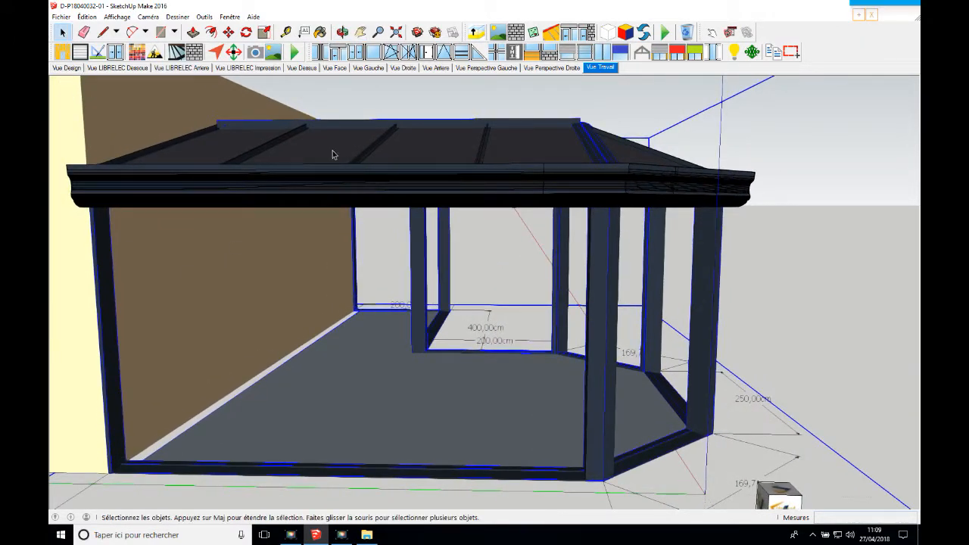
pyautogui.click(343, 31)
pyautogui.moveTo(394, 203); pyautogui.dragTo(413, 201)
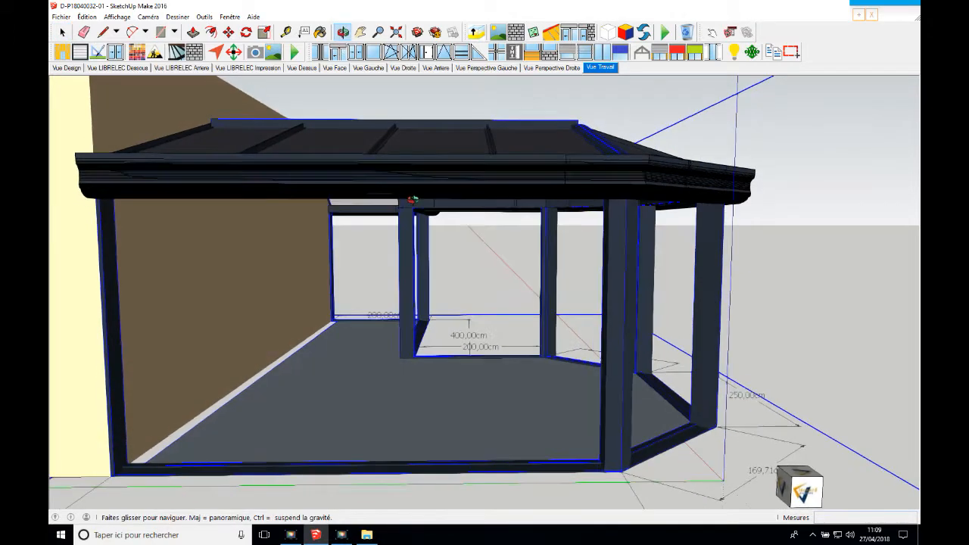
pyautogui.click(63, 32)
pyautogui.click(117, 303)
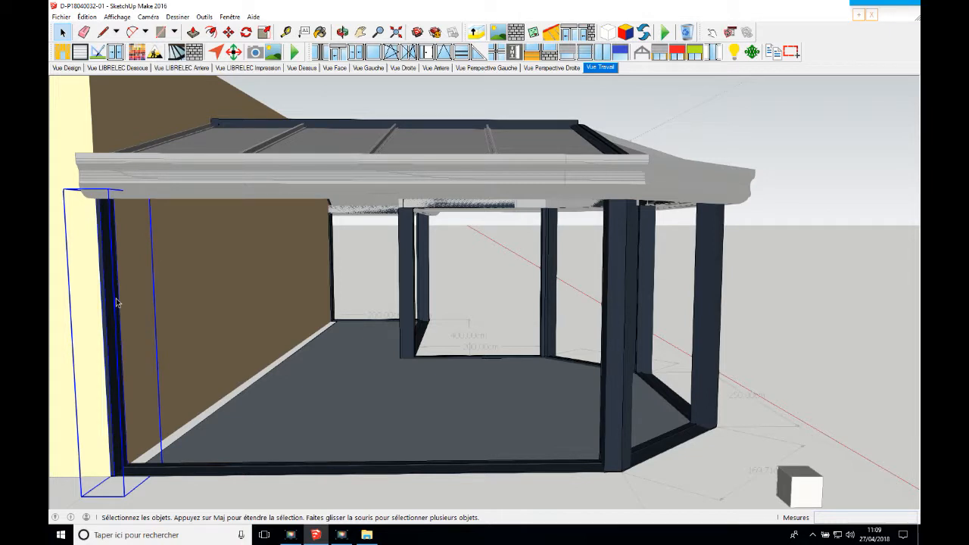
pyautogui.click(358, 56)
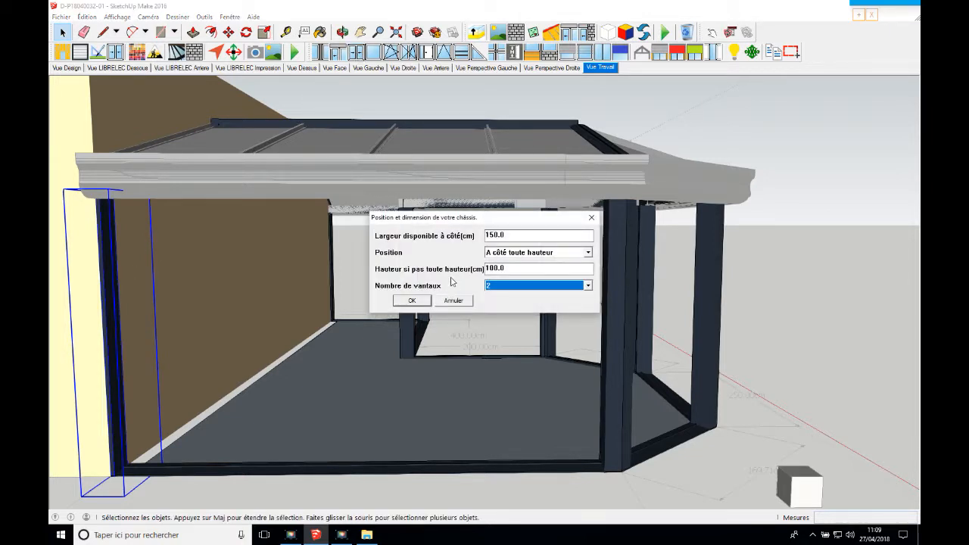
pyautogui.click(499, 291)
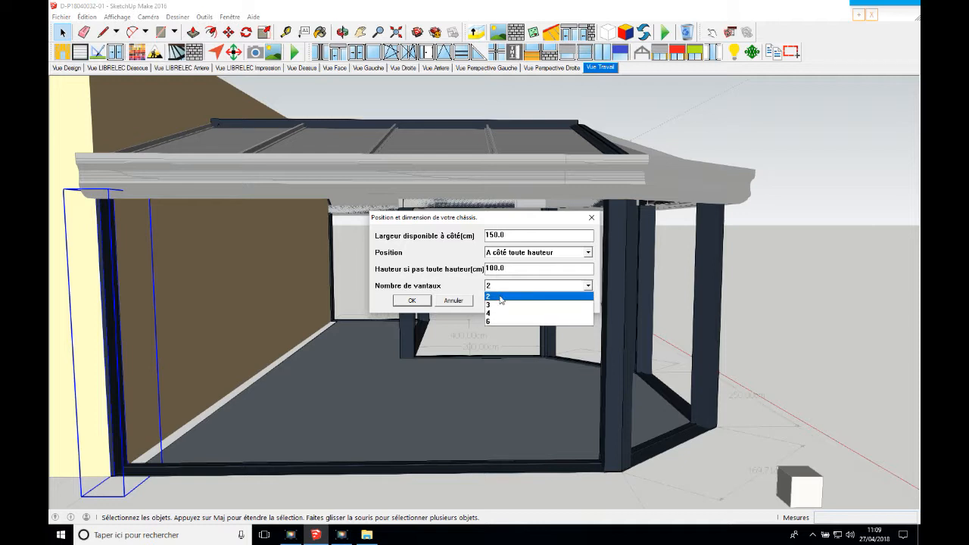
pyautogui.click(497, 306)
pyautogui.click(412, 301)
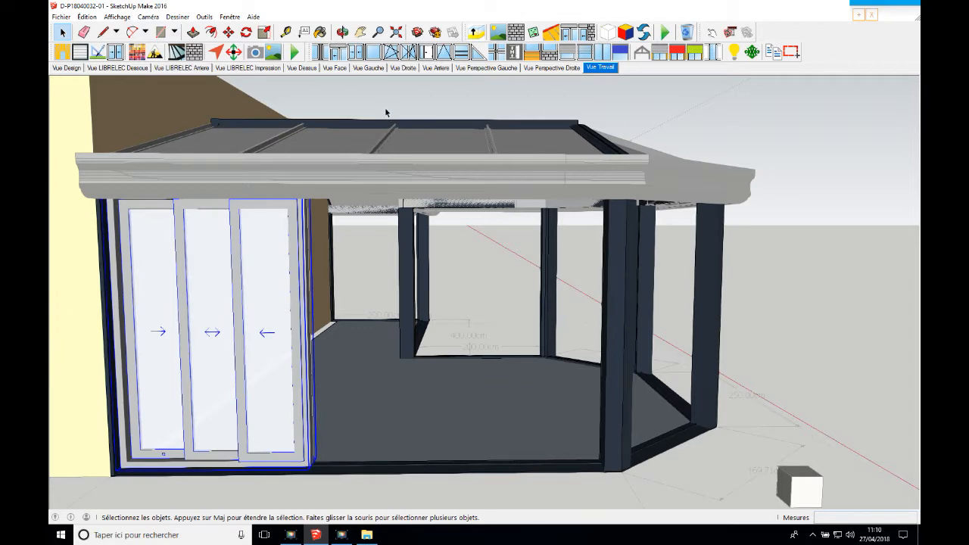
# Scale the sliding frame by 2.56 along the red axis to span the bay to the next post, and close the group
pyautogui.click(342, 31)
pyautogui.moveTo(557, 282); pyautogui.dragTo(557, 267)
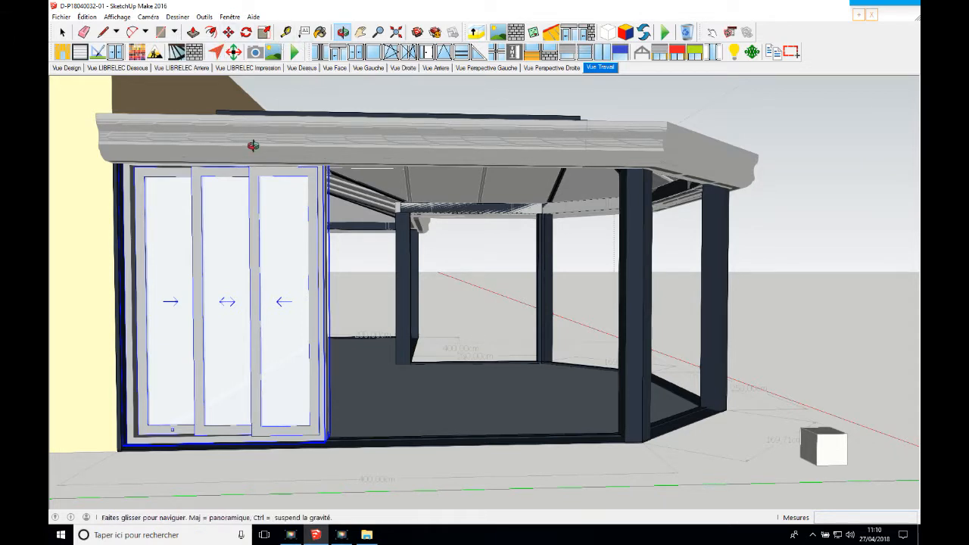
pyautogui.click(265, 32)
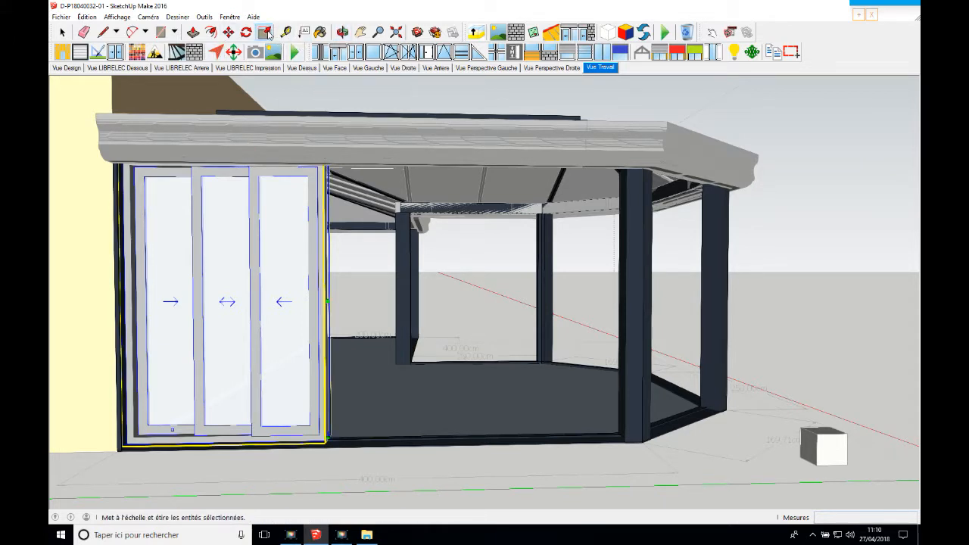
pyautogui.moveTo(327, 301); pyautogui.dragTo(620, 330)
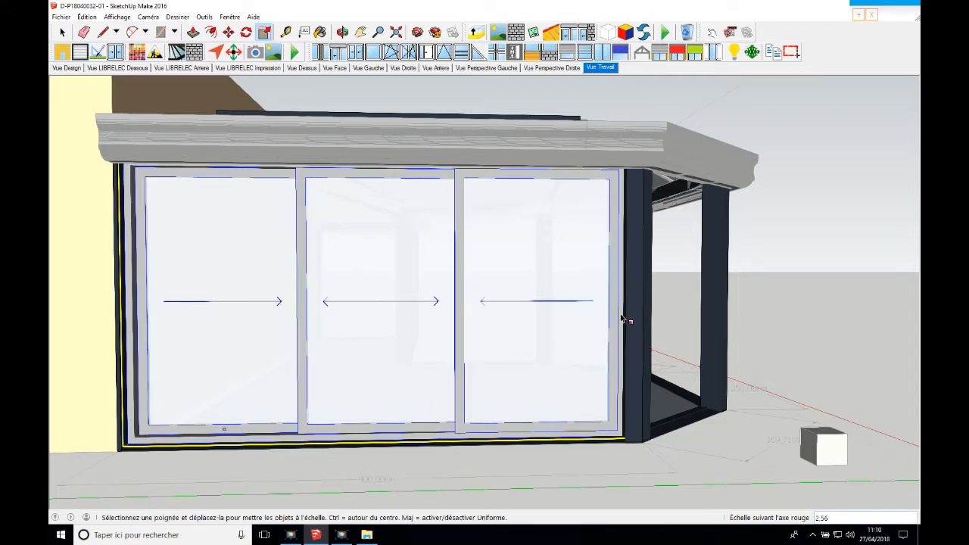
pyautogui.click(62, 32)
pyautogui.click(788, 205)
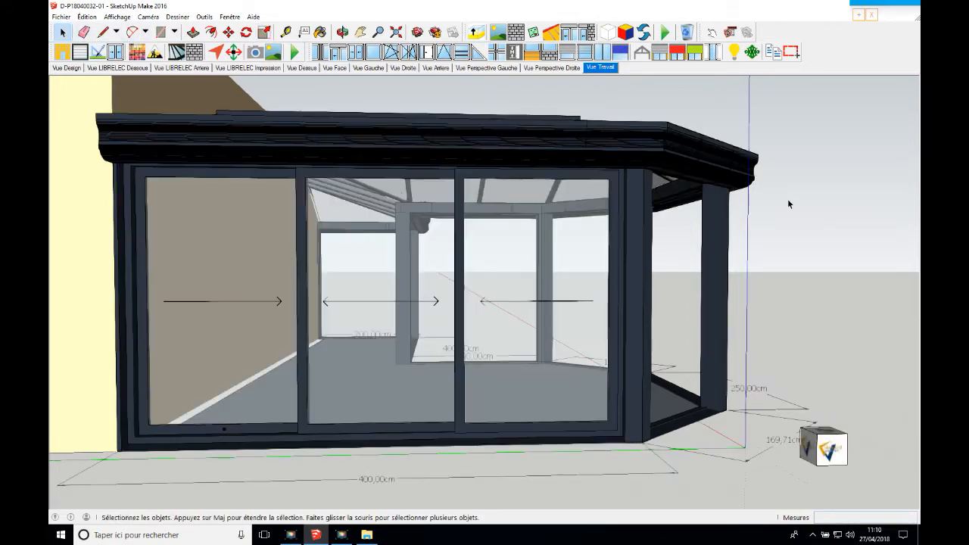
# Inspect the veranda's open front façade and its cut corners
pyautogui.scroll(-1, 393, 139)
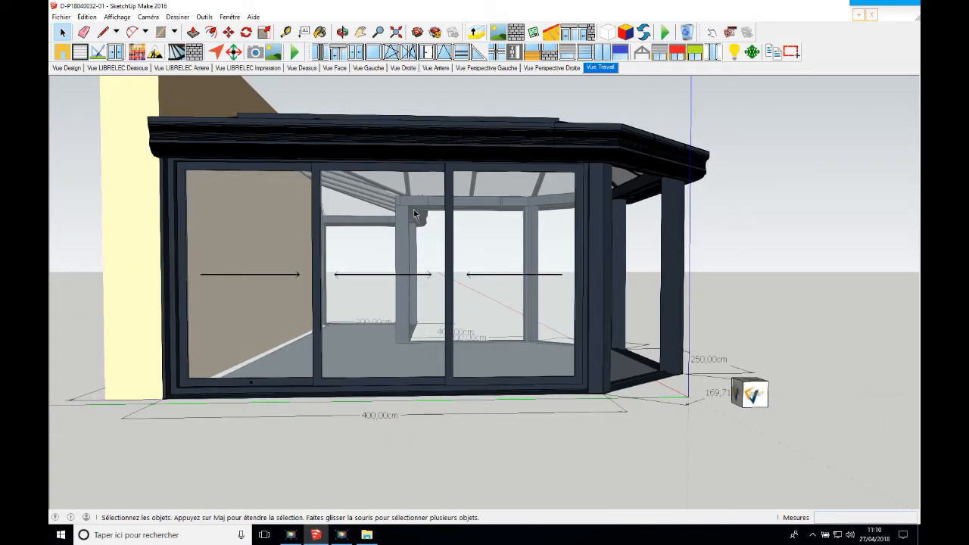
pyautogui.scroll(-1, 486, 421)
pyautogui.click(343, 32)
pyautogui.moveTo(734, 276); pyautogui.dragTo(664, 306)
pyautogui.moveTo(661, 322); pyautogui.dragTo(618, 312)
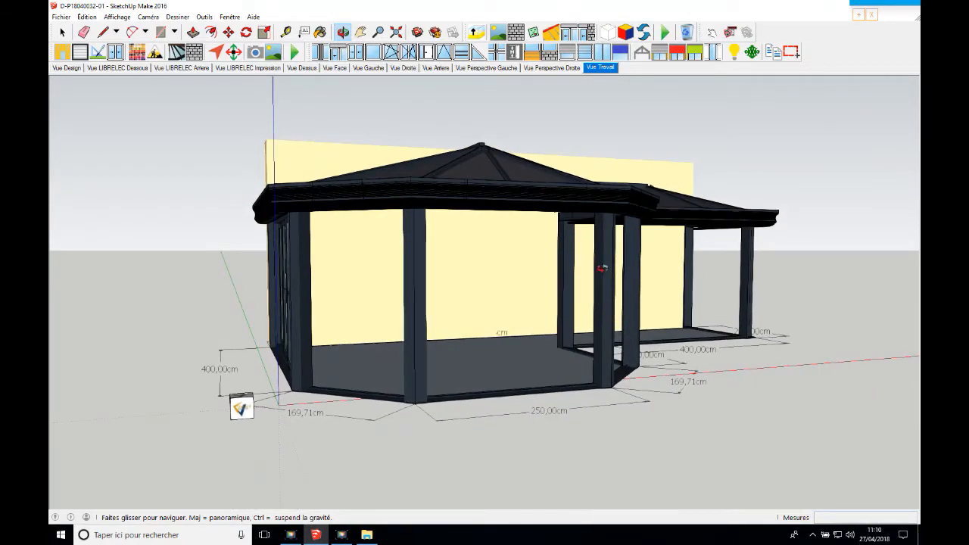